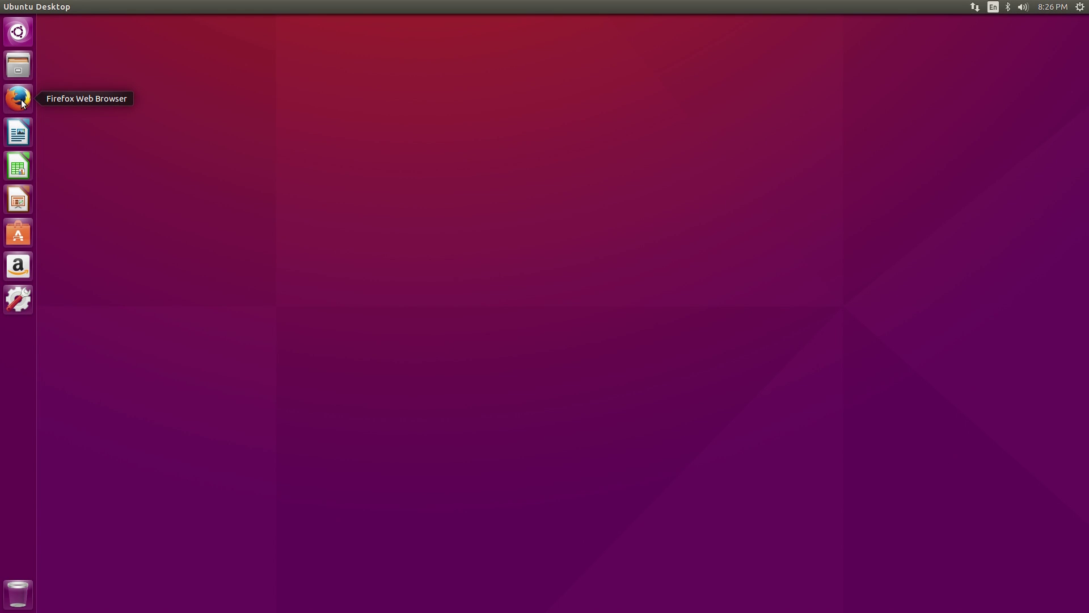
# Launch Firefox from the Unity launcher to reach Mozilla's privacy welcome page.
pyautogui.click(23, 103)
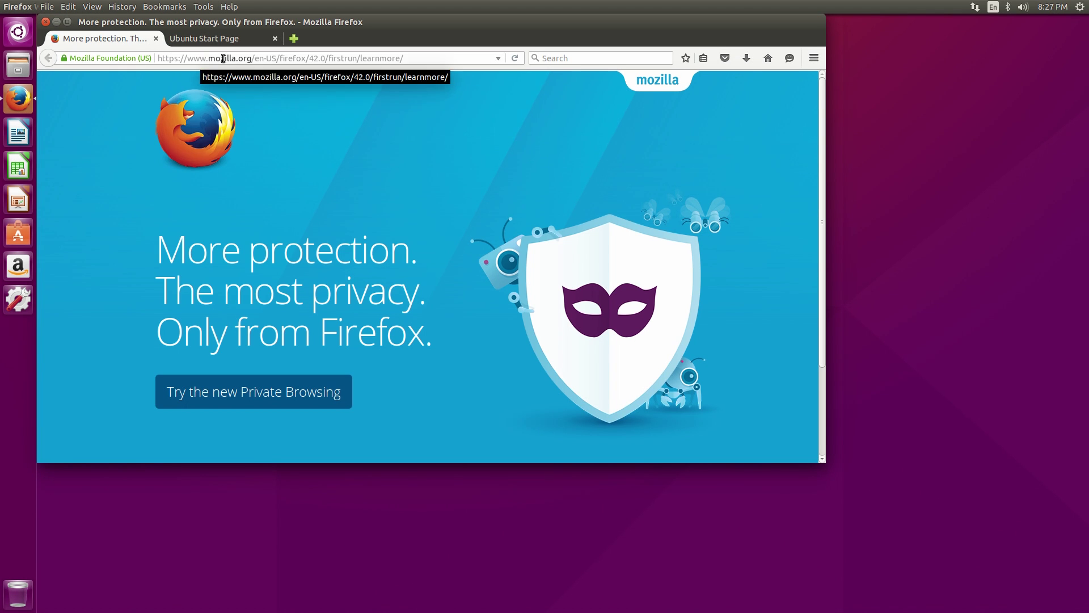
# Search 'ubuntu daily' and open the Ubuntu 16.04 Daily Build page, scrolling to its image files.
pyautogui.click(598, 59)
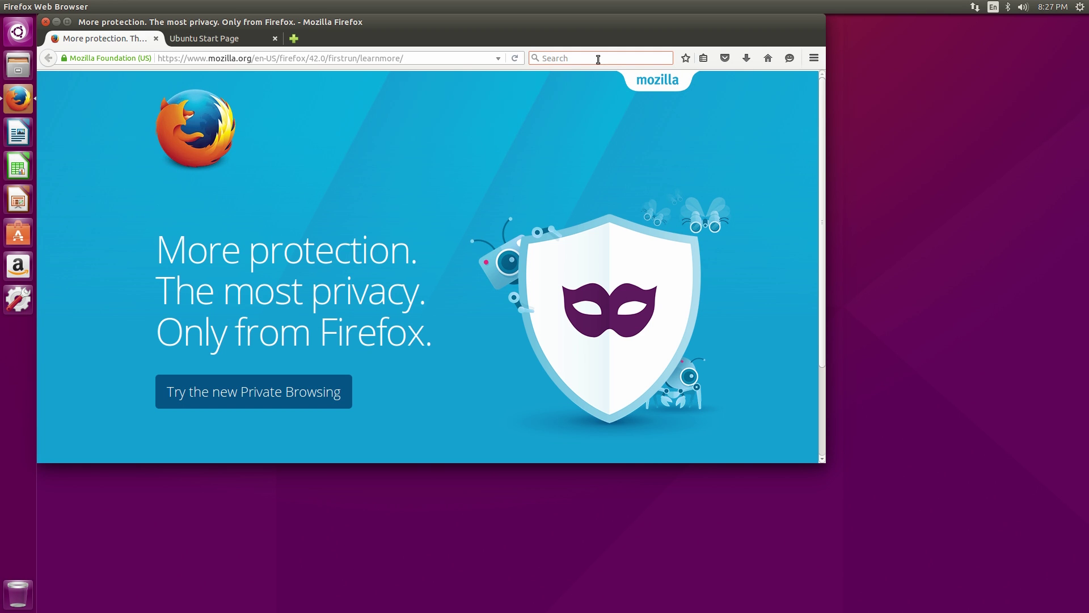
pyautogui.write('ubuntu d')
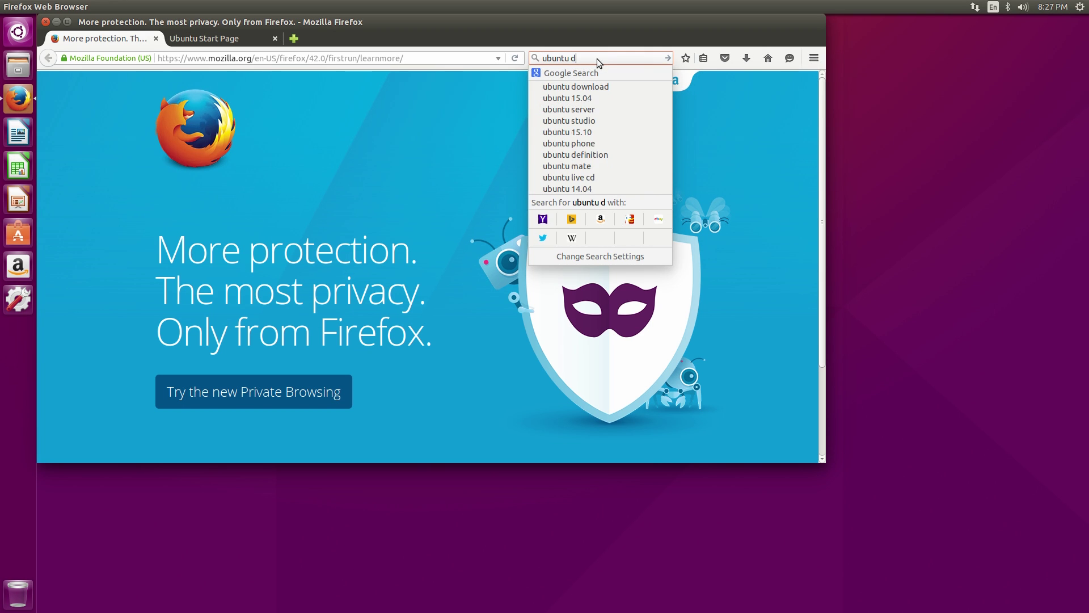
pyautogui.write('aily')
pyautogui.press('Return')
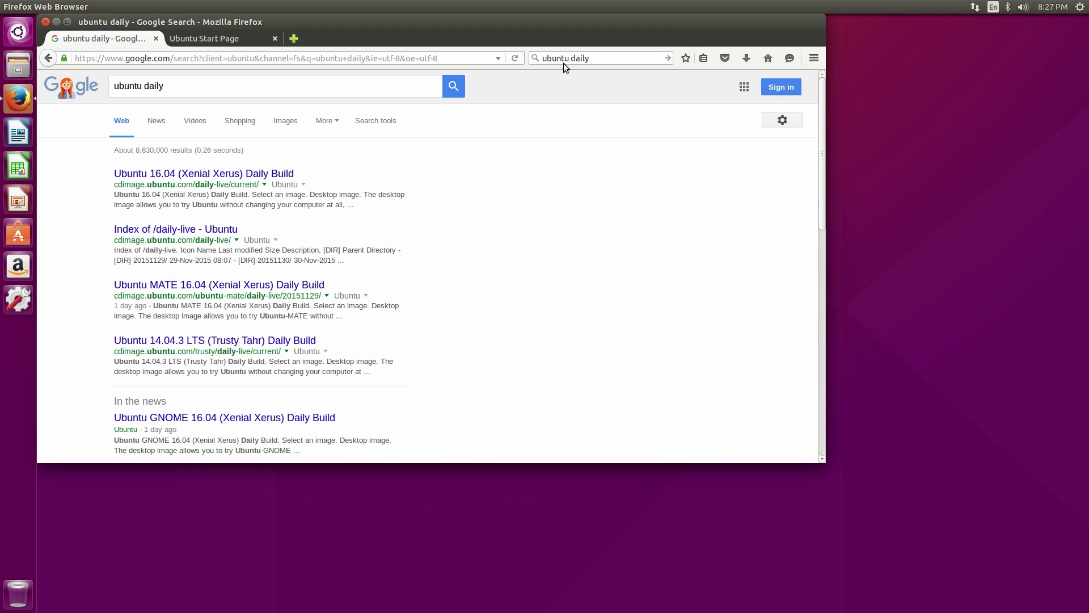
pyautogui.click(166, 173)
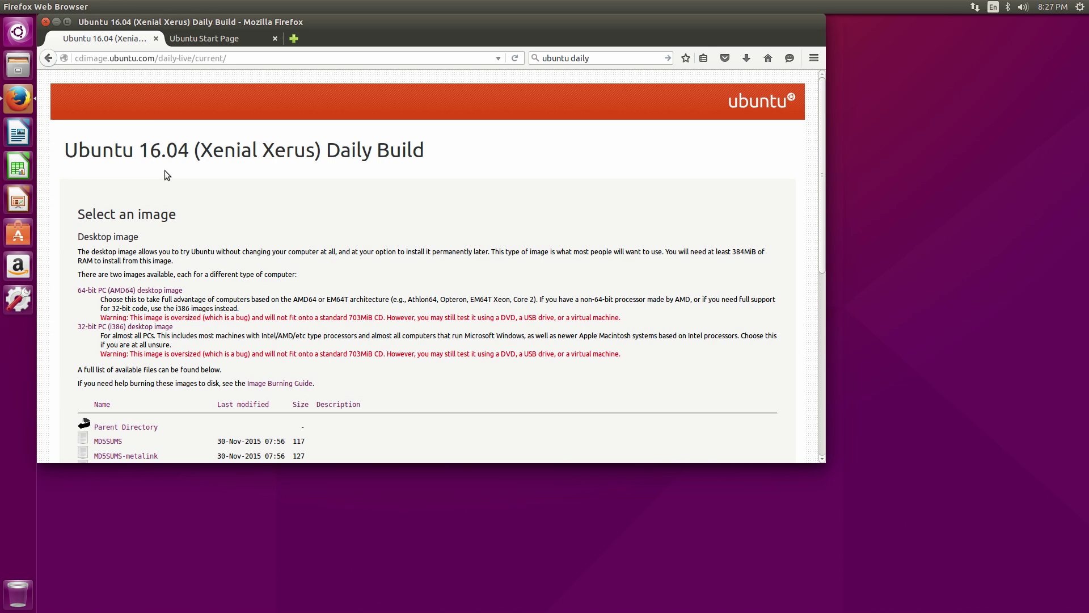
pyautogui.scroll(-5, 311, 308)
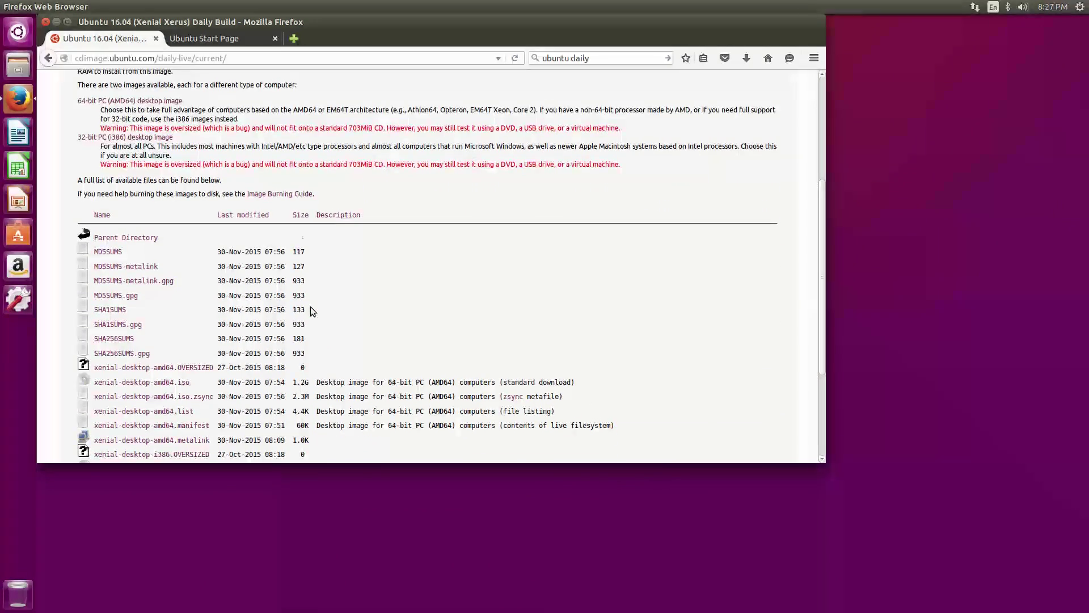
pyautogui.scroll(-3, 312, 310)
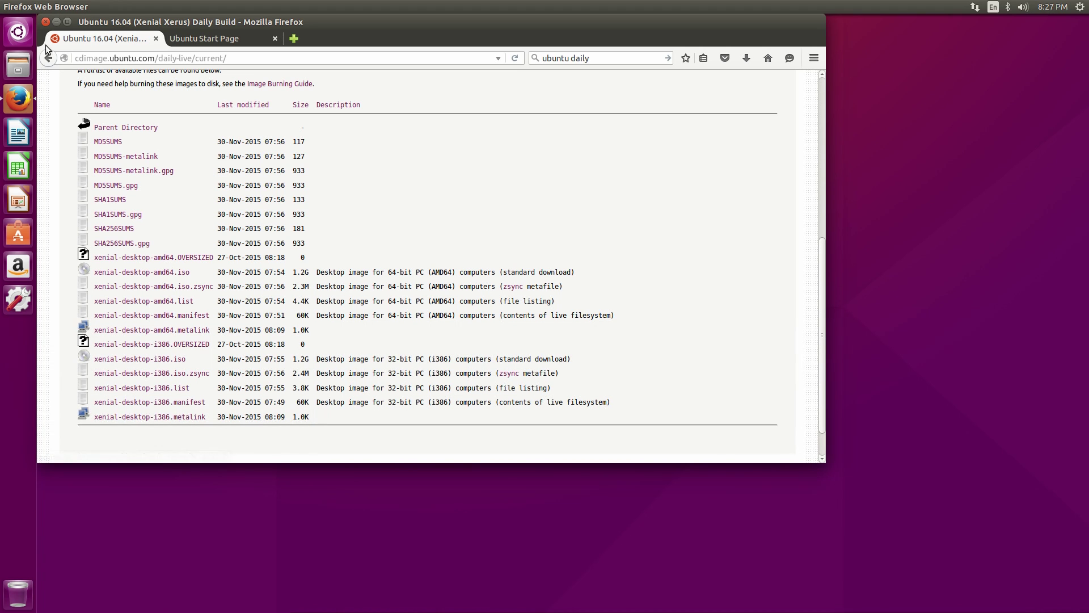
# Launch Startup Disk Creator from the Dash via 'dis', close it, then close Firefox.
pyautogui.click(18, 34)
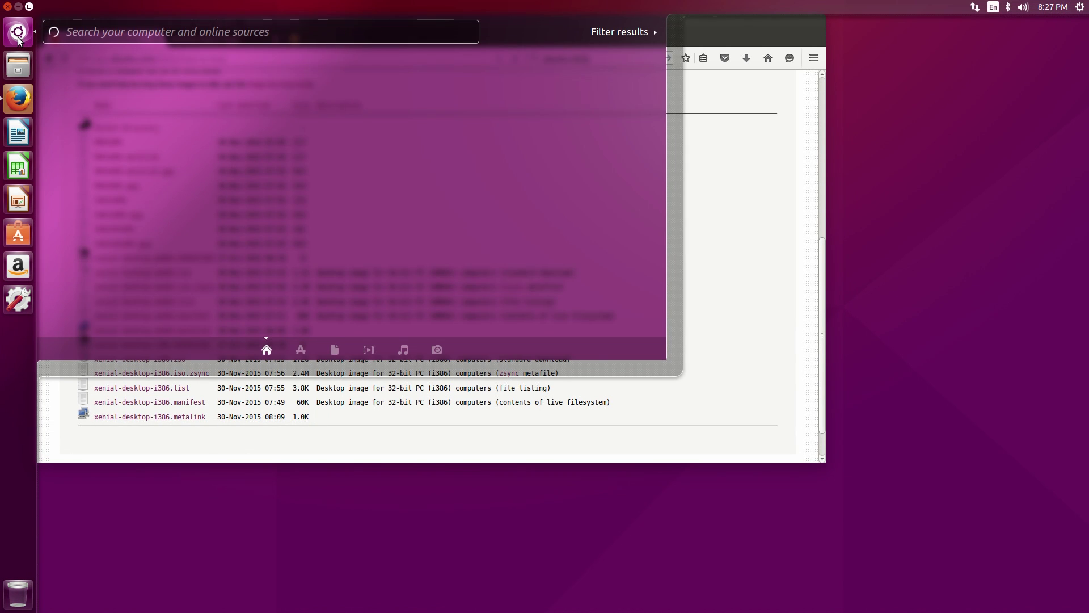
pyautogui.write('dis')
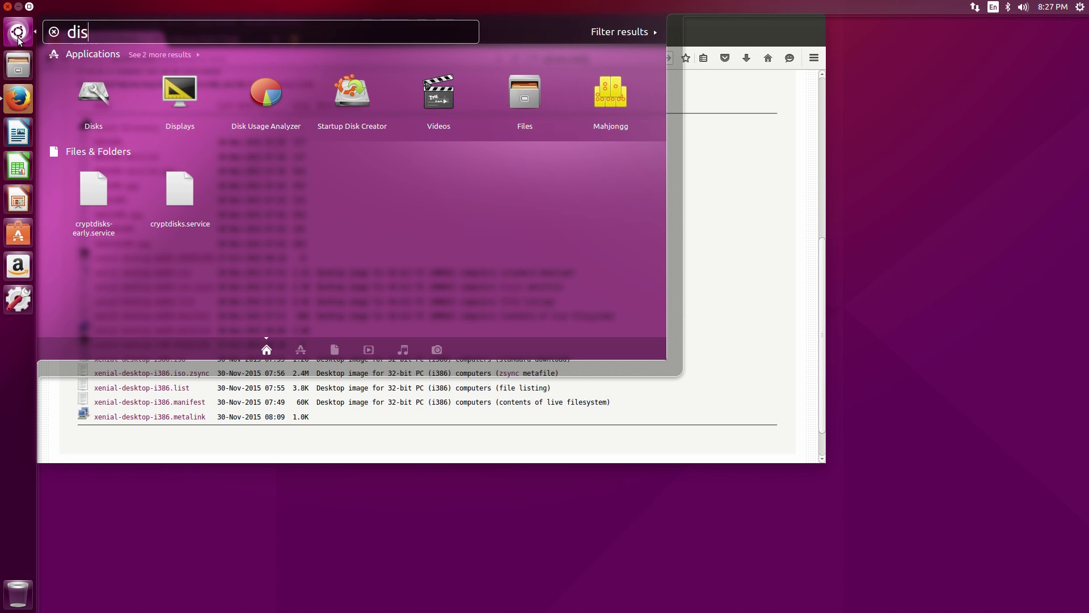
pyautogui.click(356, 90)
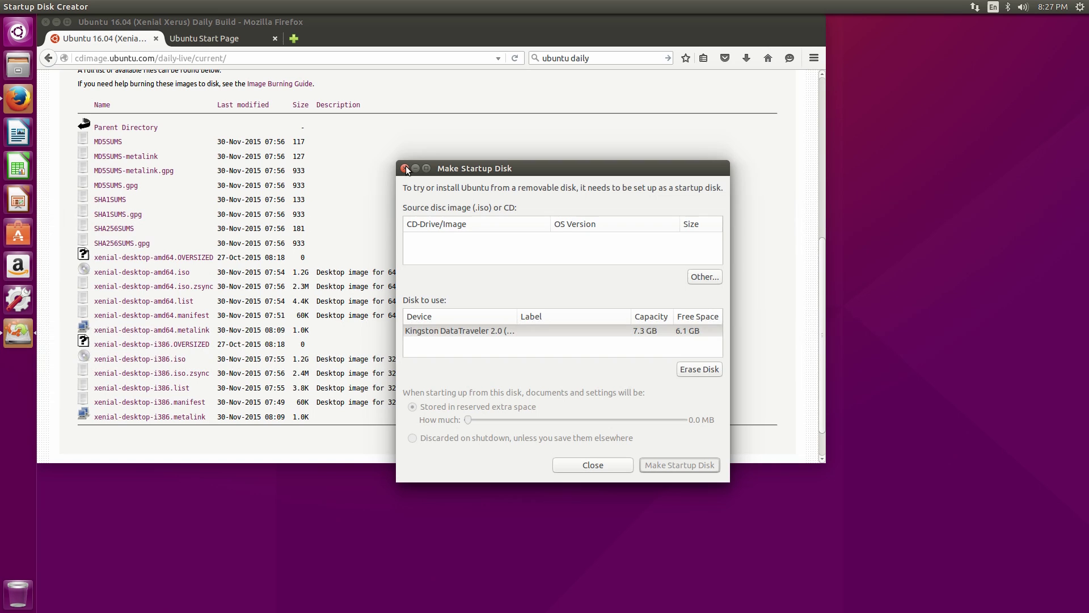
pyautogui.click(405, 168)
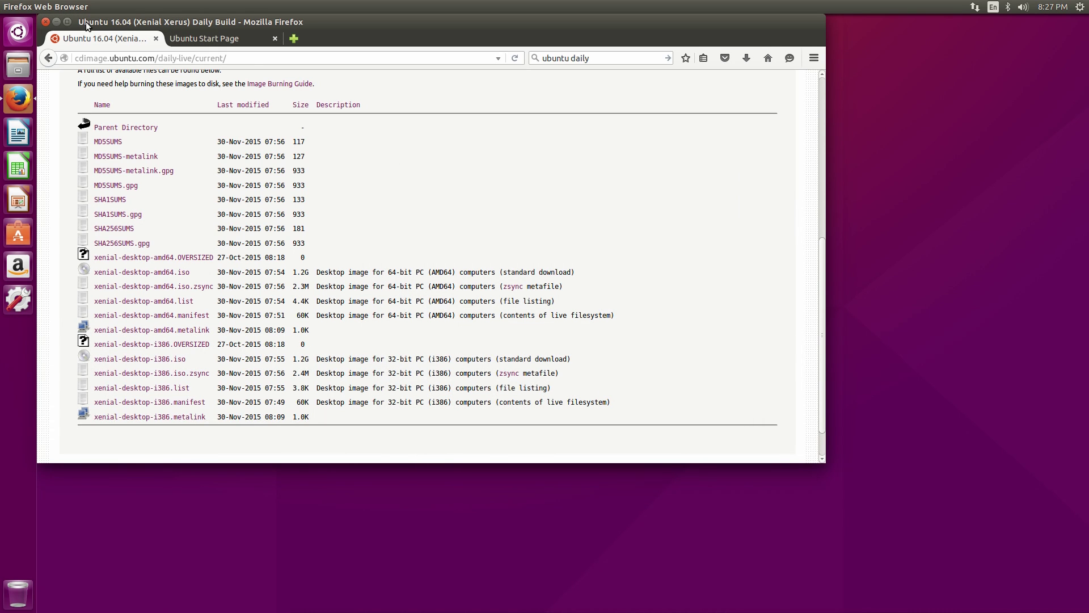
pyautogui.click(45, 22)
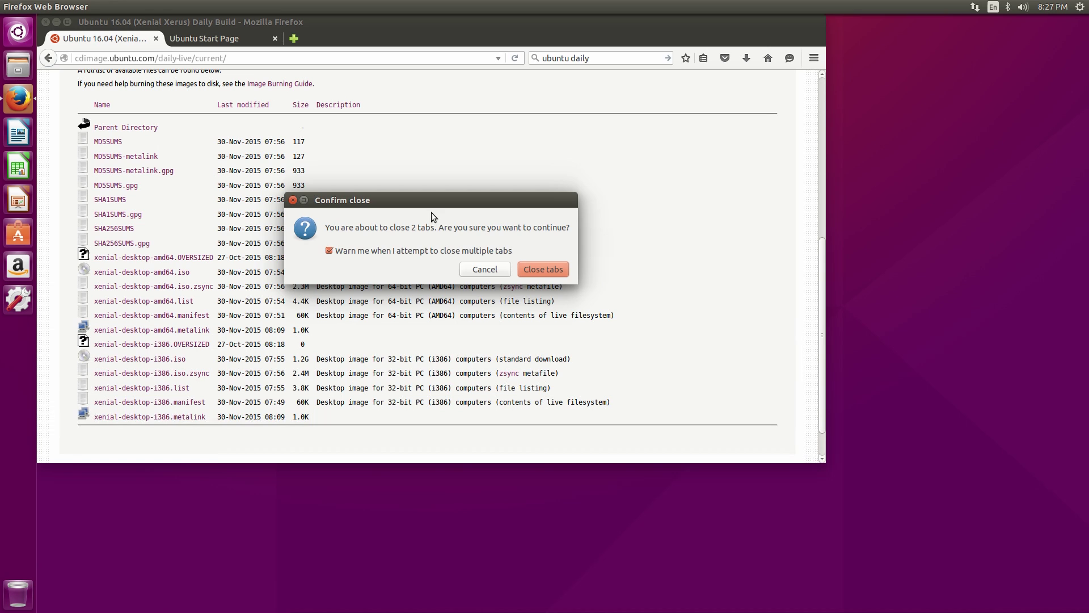
# Confirm closing both Firefox tabs and start Terminal from the installed applications.
pyautogui.click(541, 268)
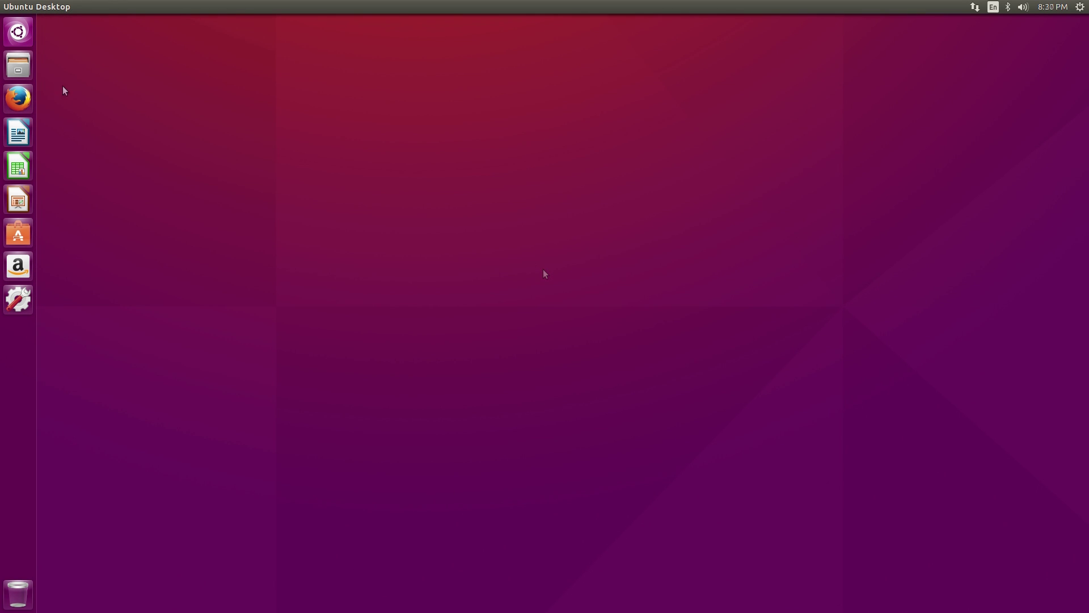
pyautogui.click(18, 33)
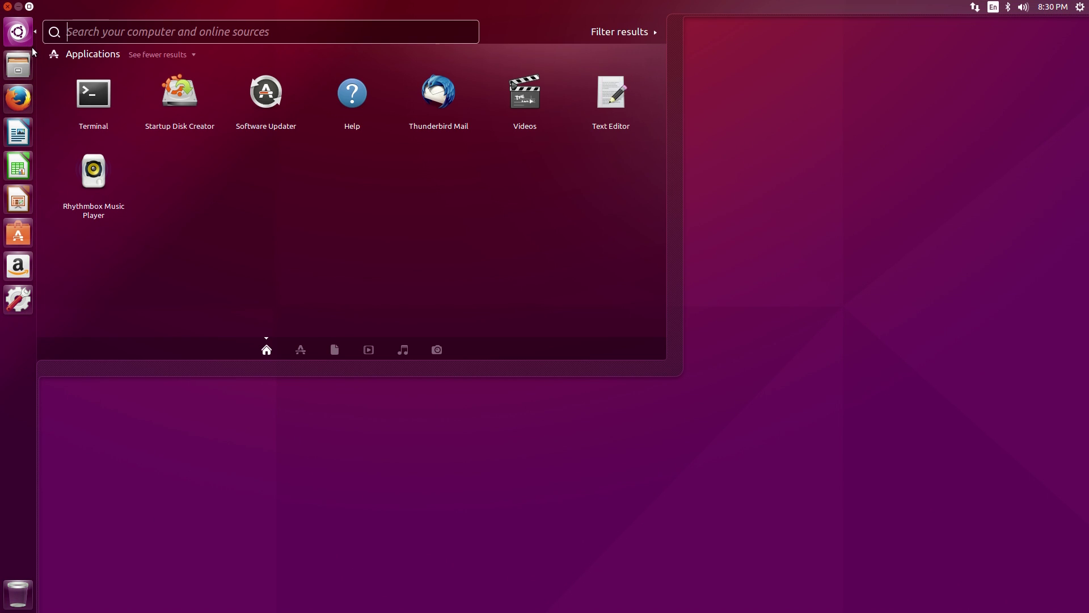
pyautogui.click(77, 95)
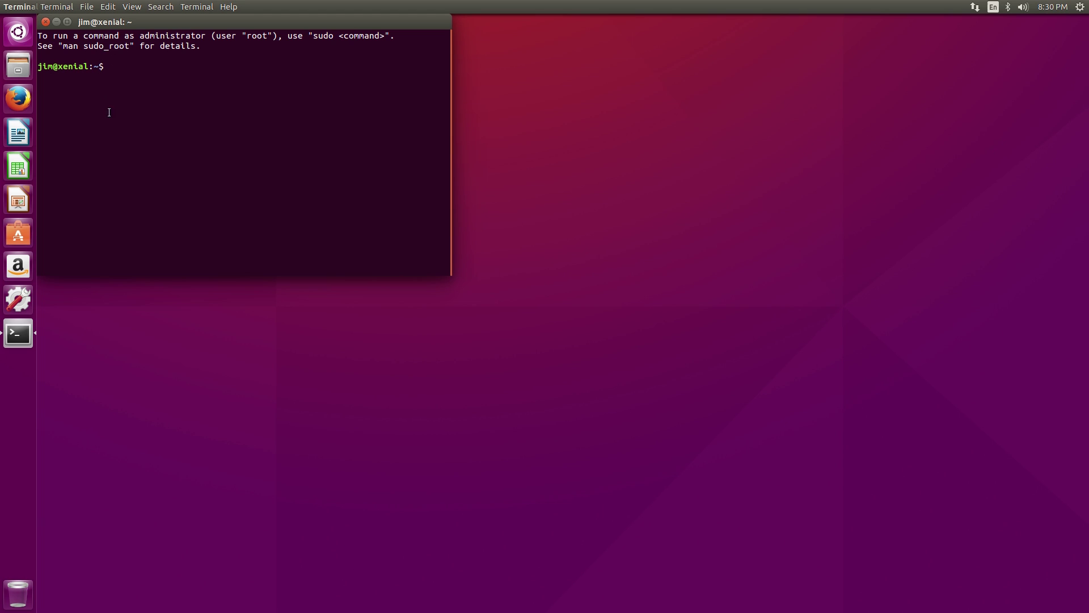
# Install unity8-desktop-session-mir with sudo apt-get, giving the password and answering y.
pyautogui.write('sudo ')
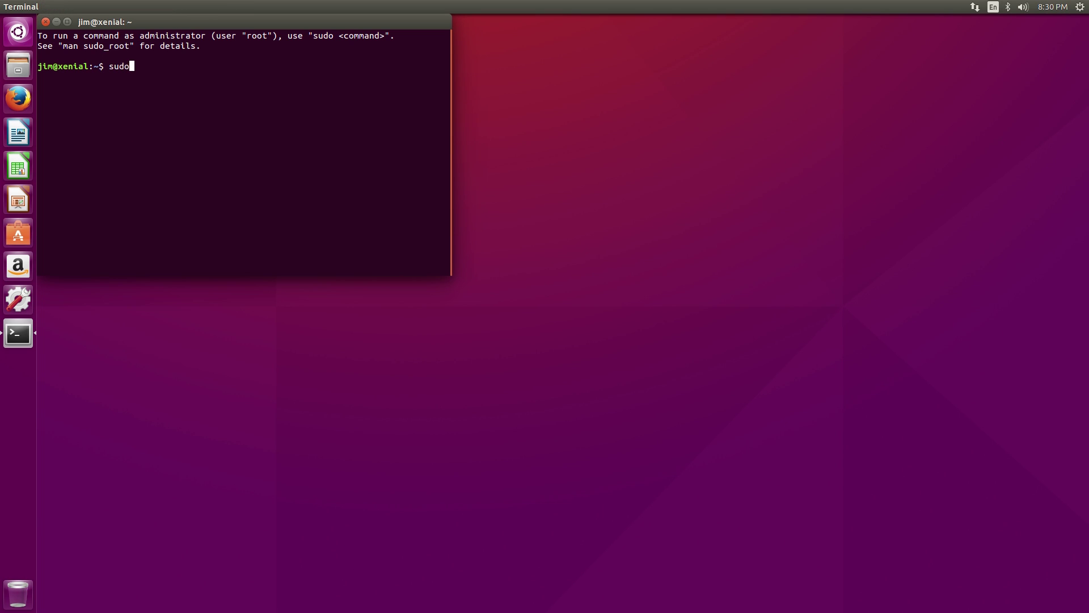
pyautogui.write('apt-get install unity8-des')
pyautogui.press('Tab')
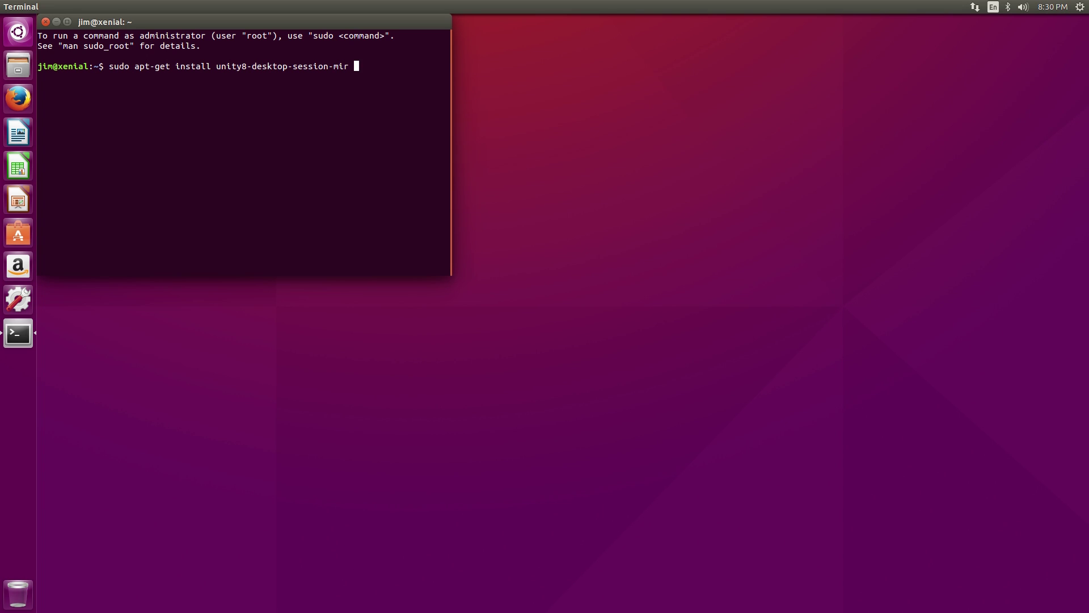
pyautogui.press('Return')
pyautogui.press('Return')
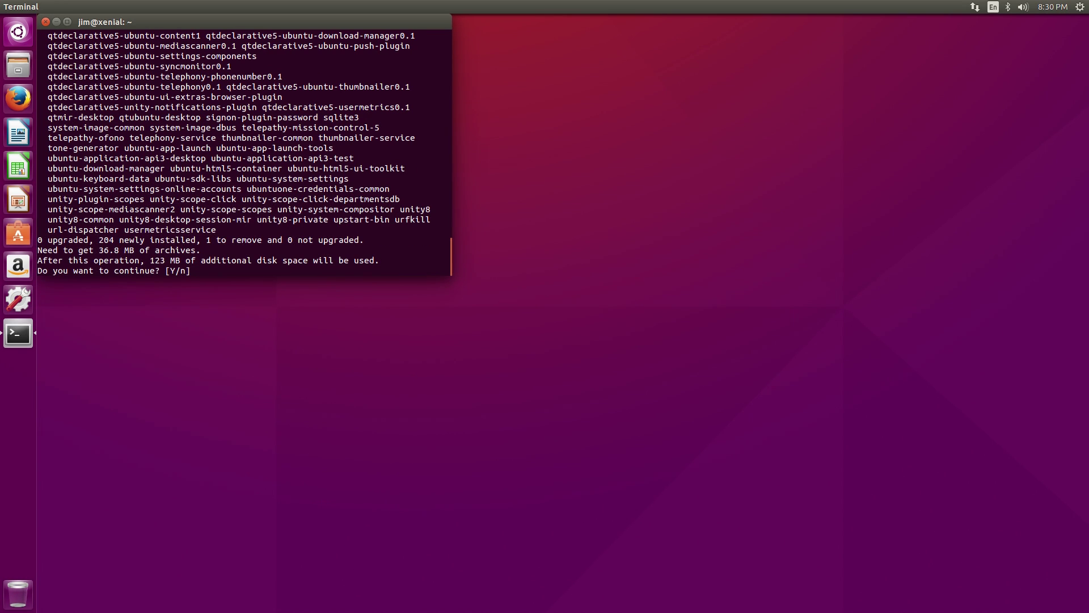
pyautogui.write('y')
pyautogui.press('Return')
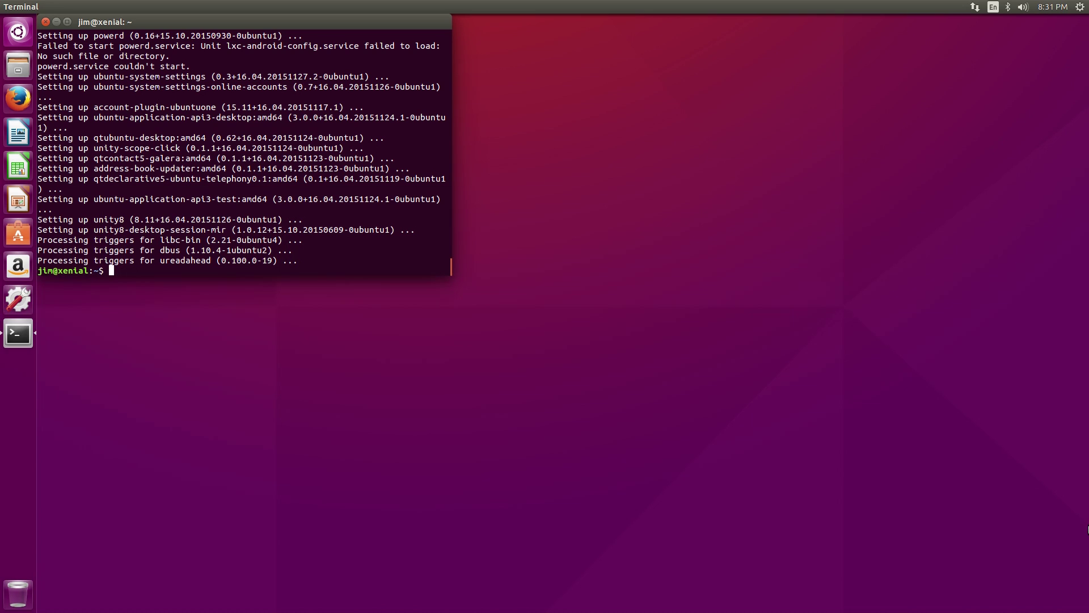
# Log out and select the Unity8-Mir session on the login screen.
pyautogui.click(1079, 6)
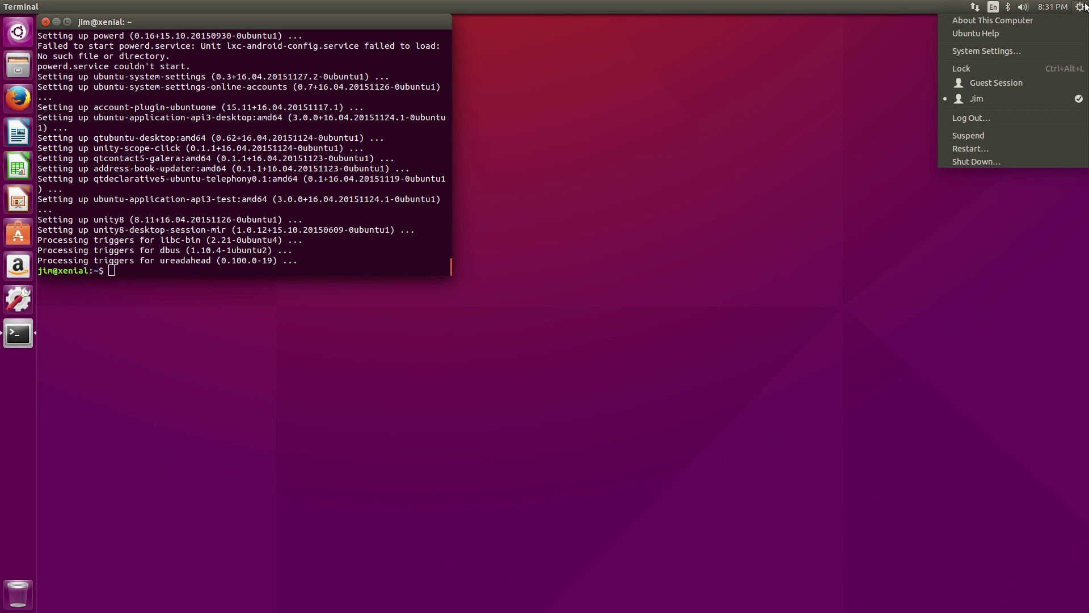
pyautogui.click(1009, 151)
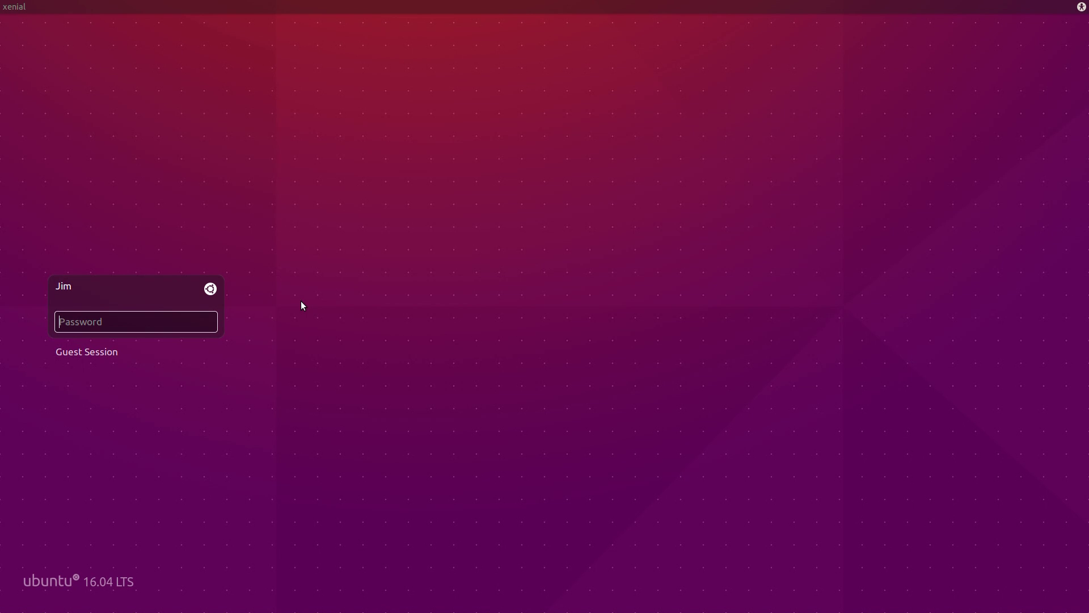
pyautogui.click(209, 289)
pyautogui.click(191, 332)
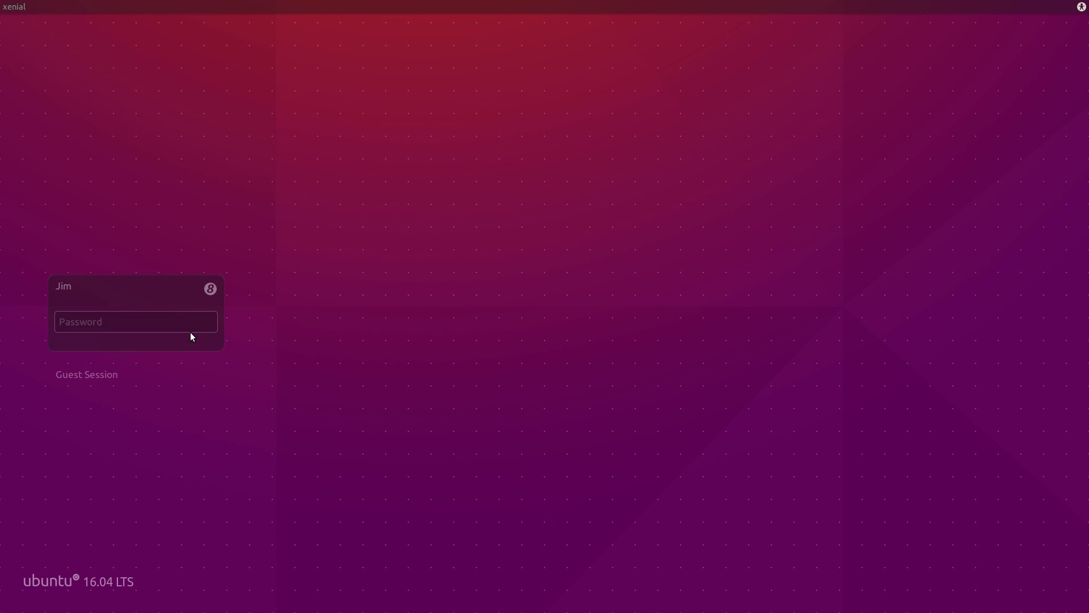
# Enter the account password and log in to the Unity 8 desktop.
pyautogui.write('******')
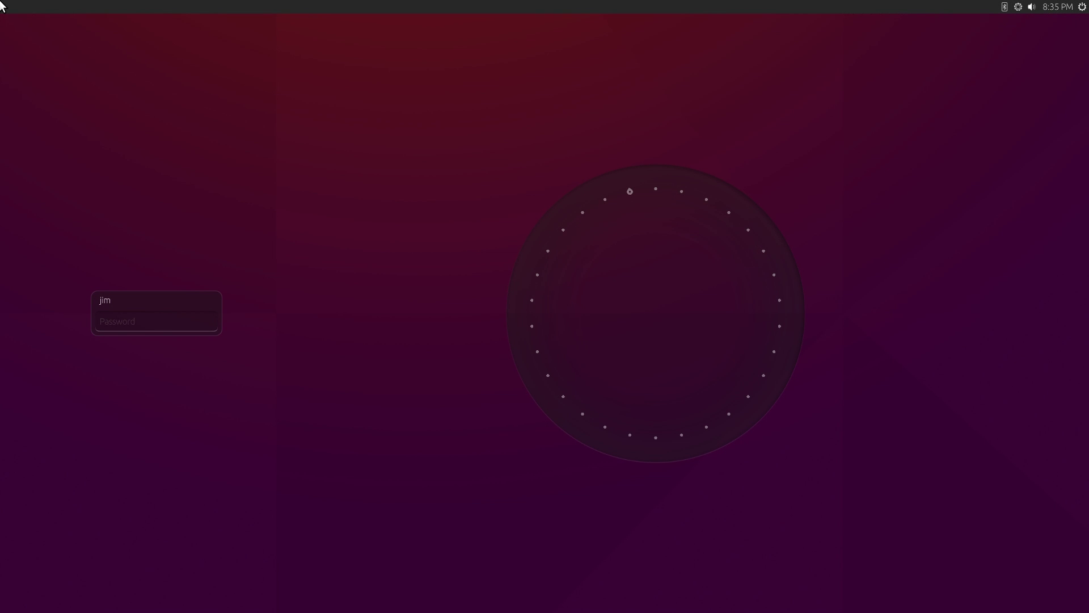
pyautogui.click(137, 327)
pyautogui.write('••')
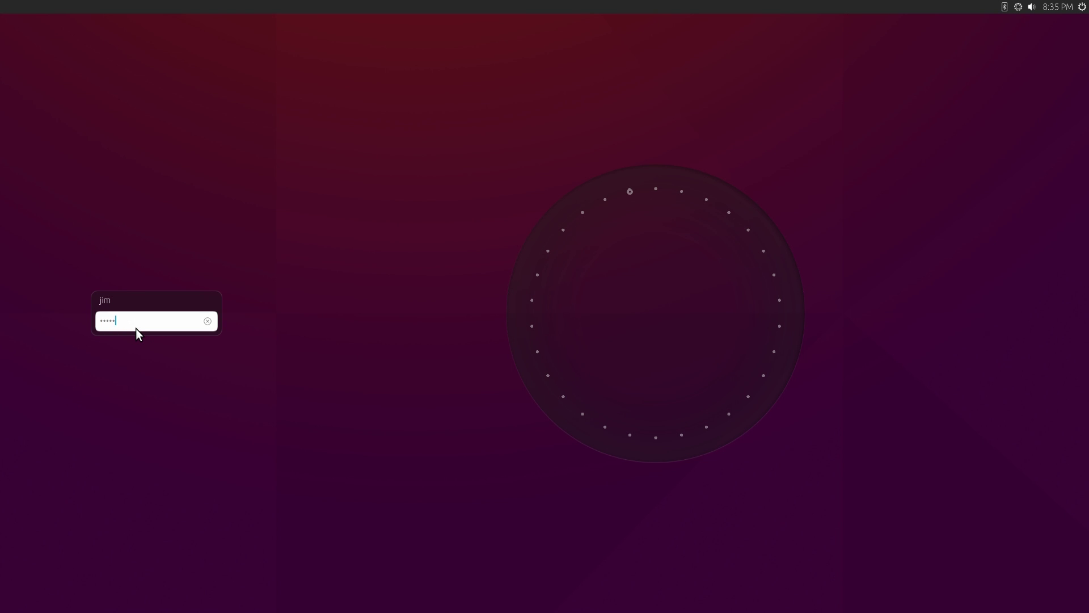
pyautogui.press('Return')
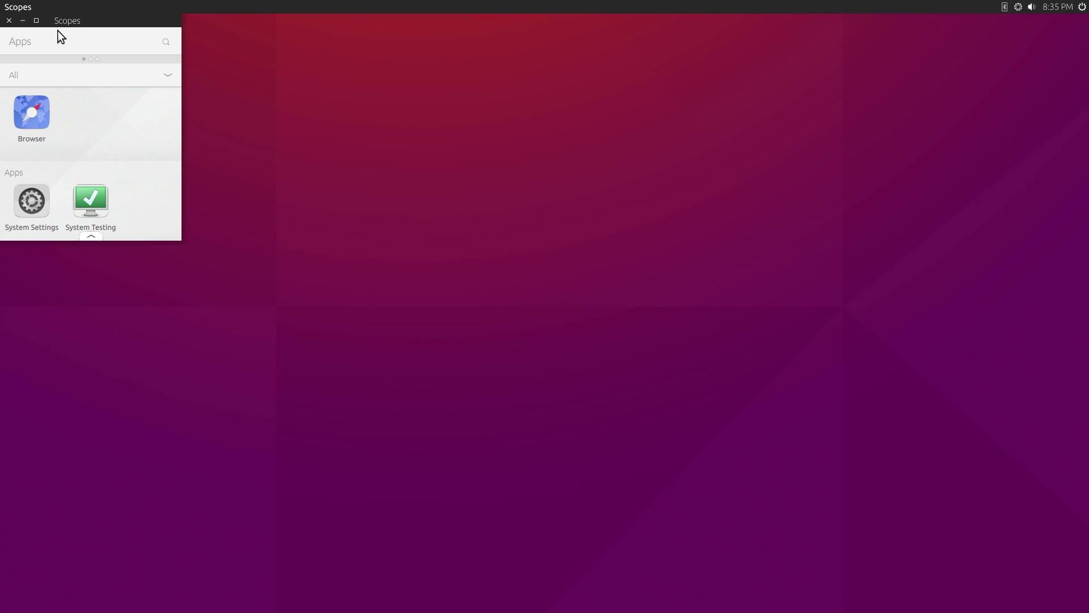
# Move Scopes aside, launch System Settings, and centre and enlarge its window to show all sections.
pyautogui.moveTo(90, 18); pyautogui.dragTo(199, 66)
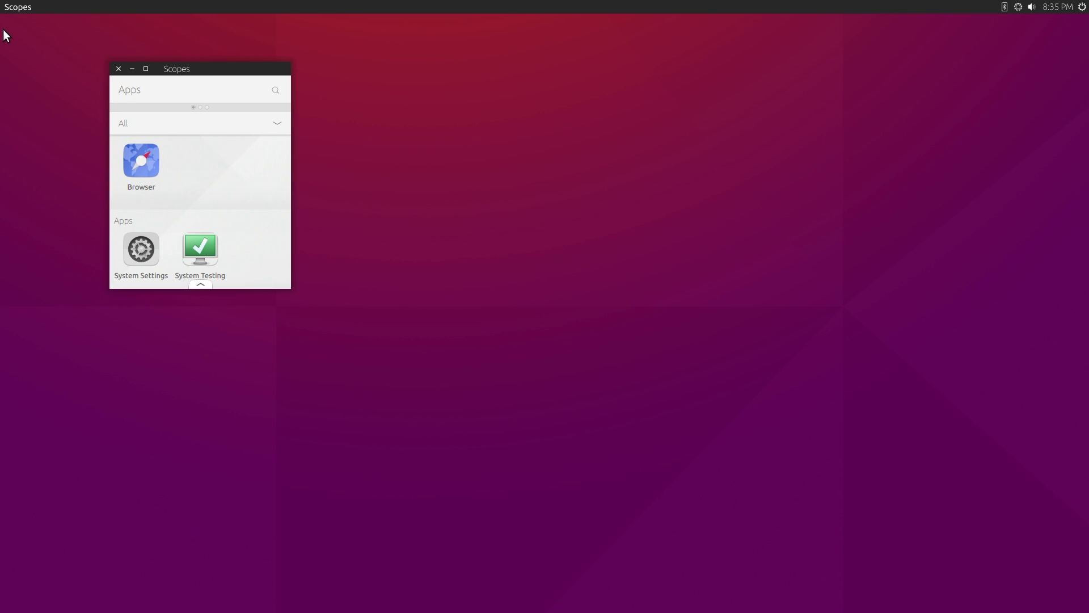
pyautogui.moveTo(1, 32)
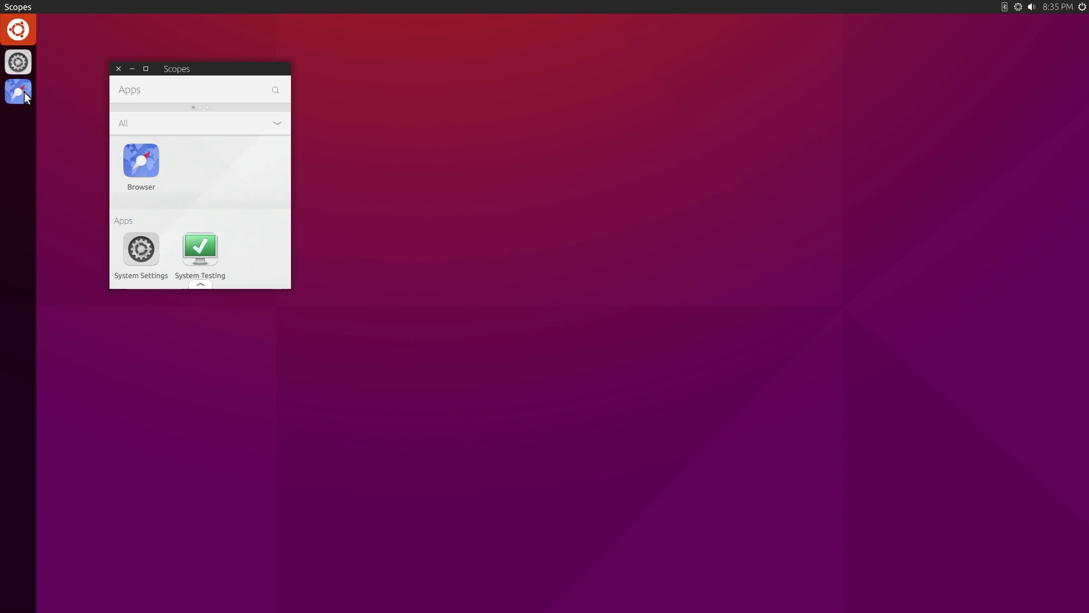
pyautogui.click(19, 60)
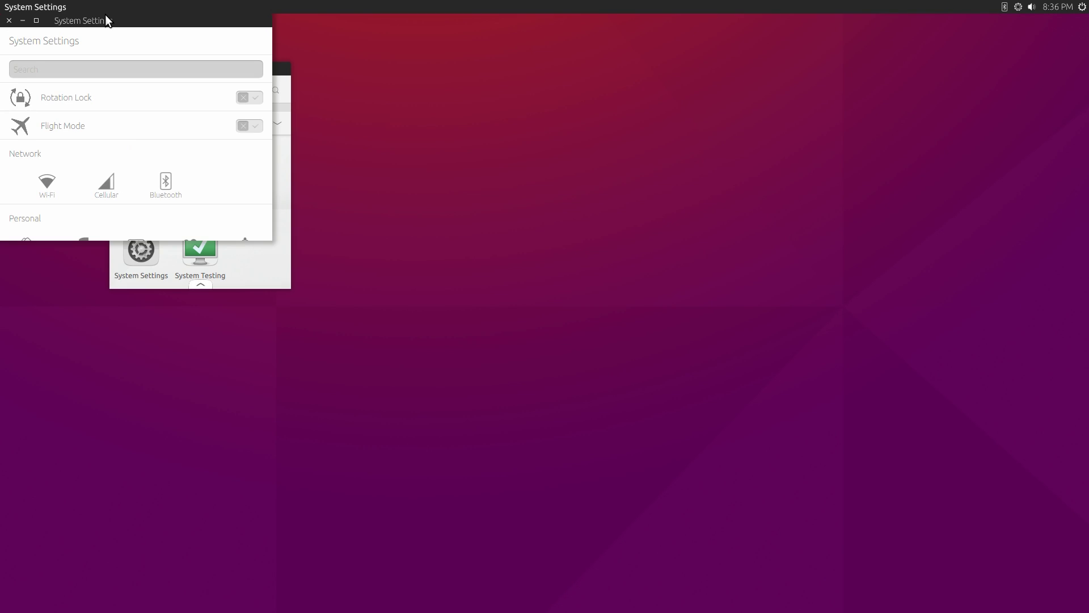
pyautogui.moveTo(105, 15); pyautogui.dragTo(433, 92)
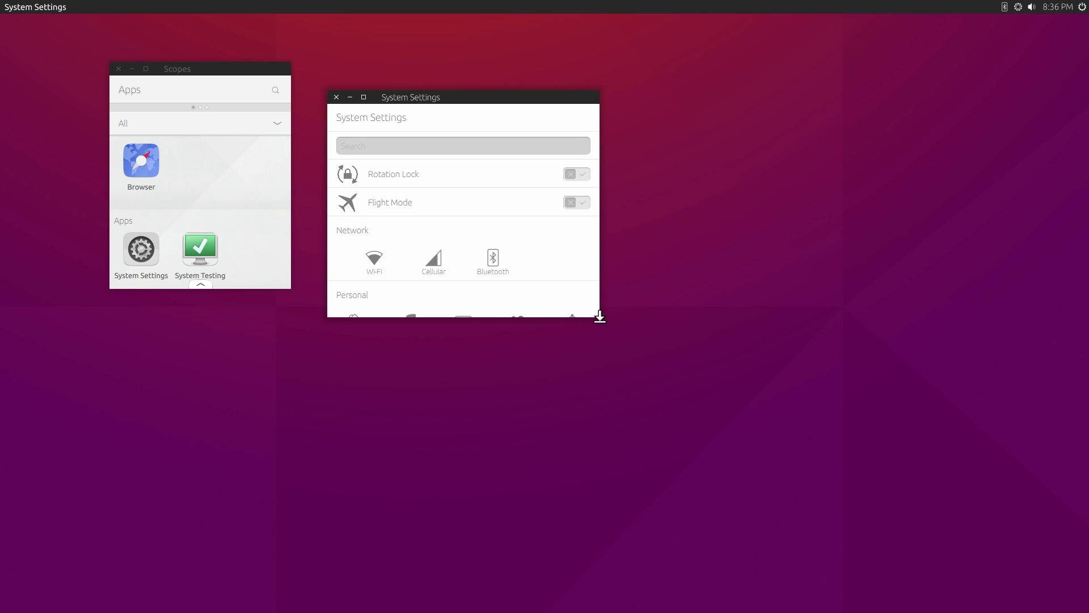
pyautogui.moveTo(599, 316); pyautogui.dragTo(713, 562)
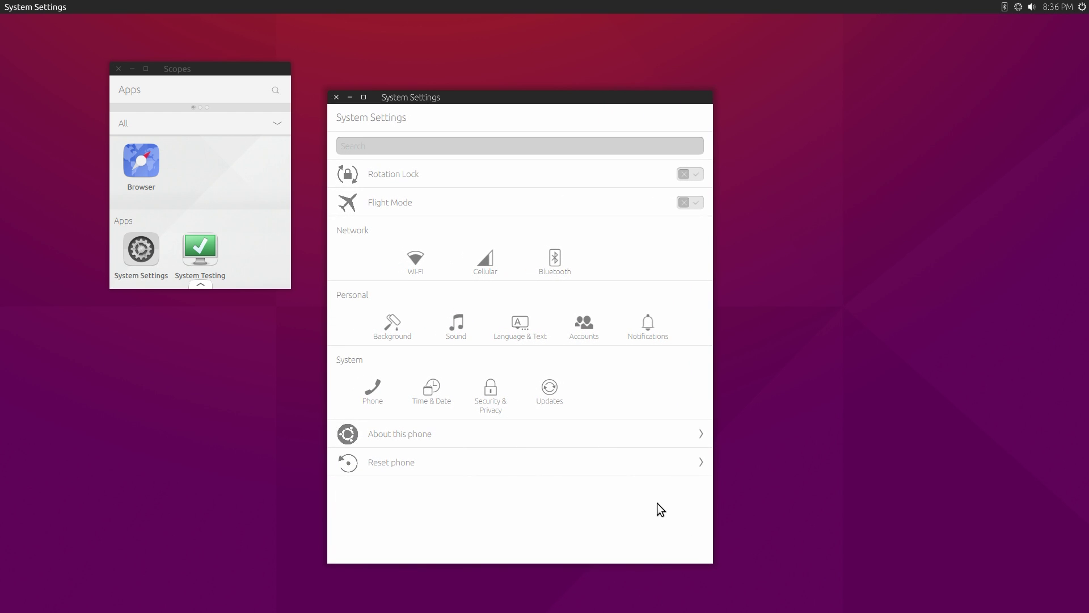
# Glance at Accounts, then preview and apply the tall building photo as the wallpaper.
pyautogui.click(578, 328)
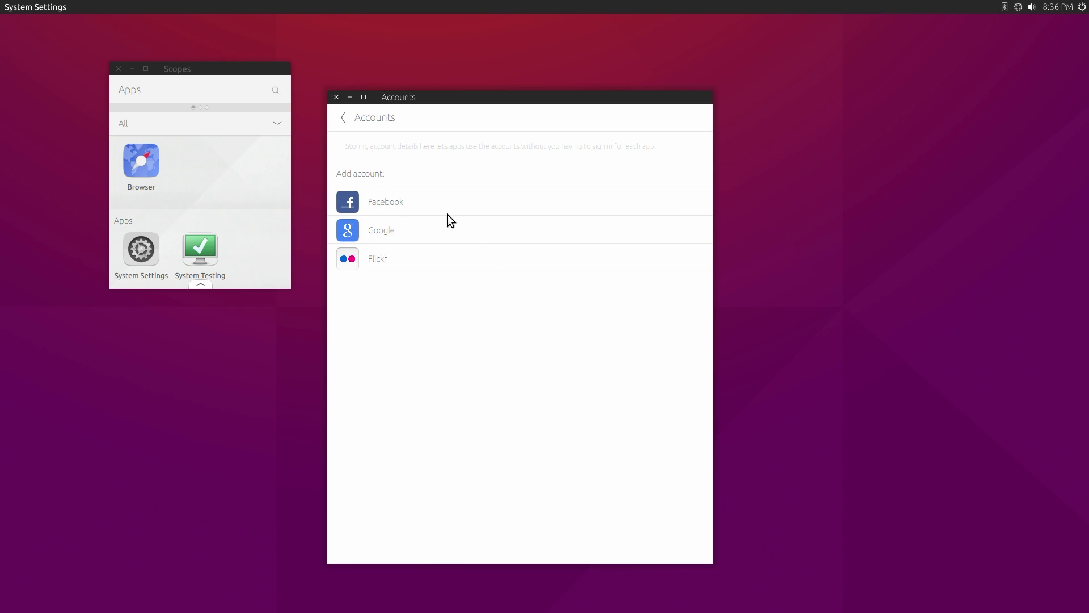
pyautogui.click(341, 109)
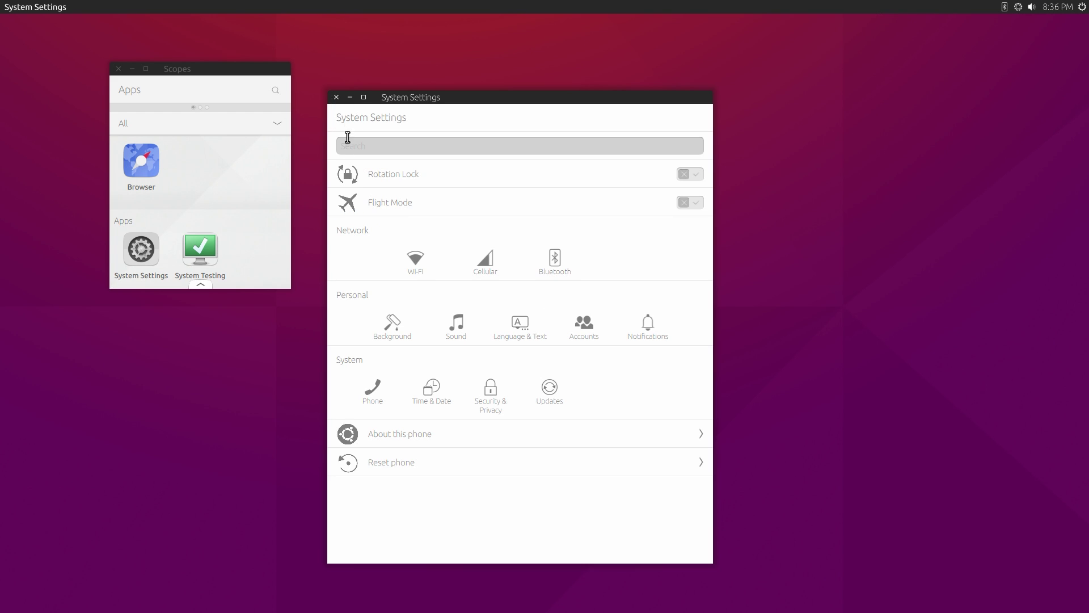
pyautogui.click(405, 333)
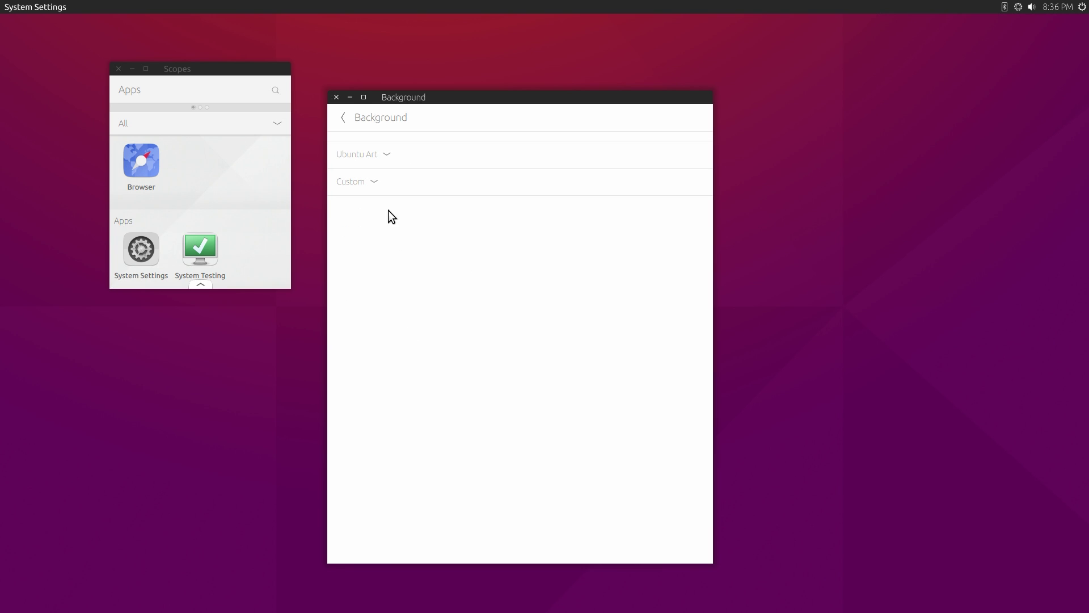
pyautogui.click(389, 180)
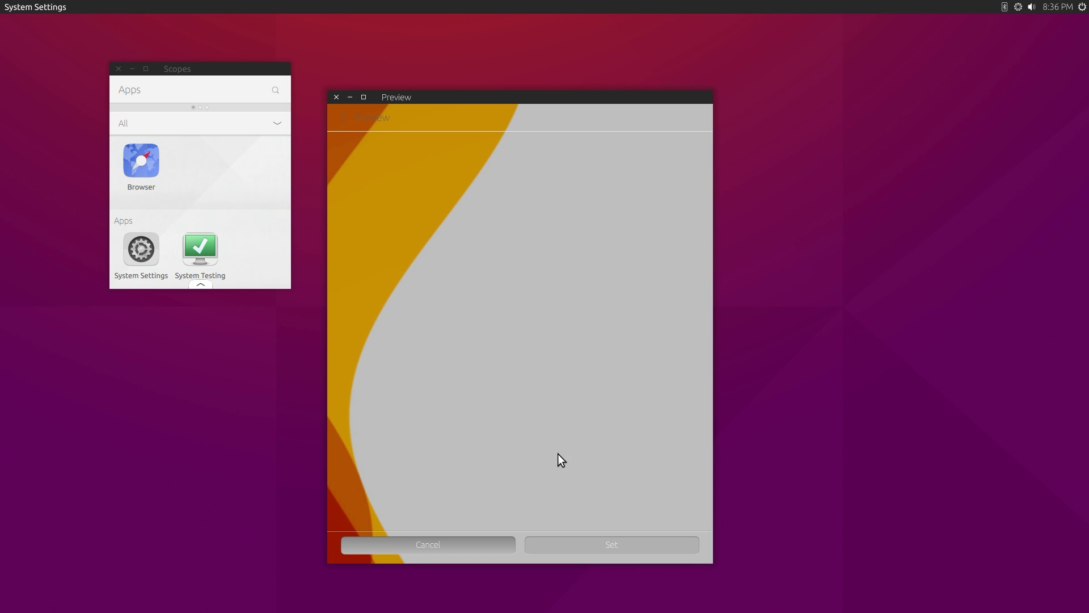
pyautogui.click(585, 546)
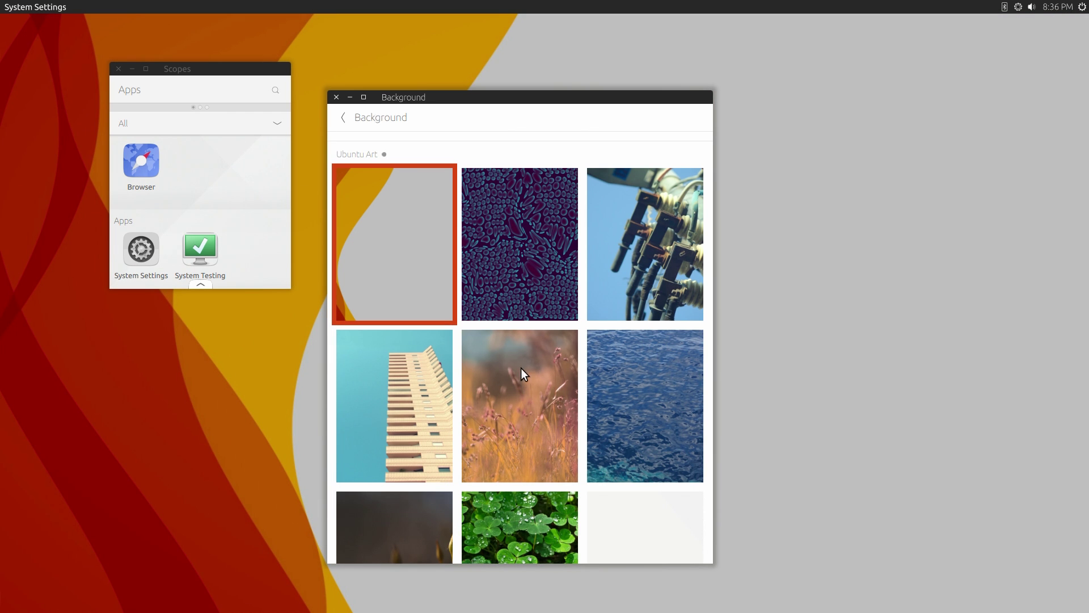
pyautogui.click(423, 389)
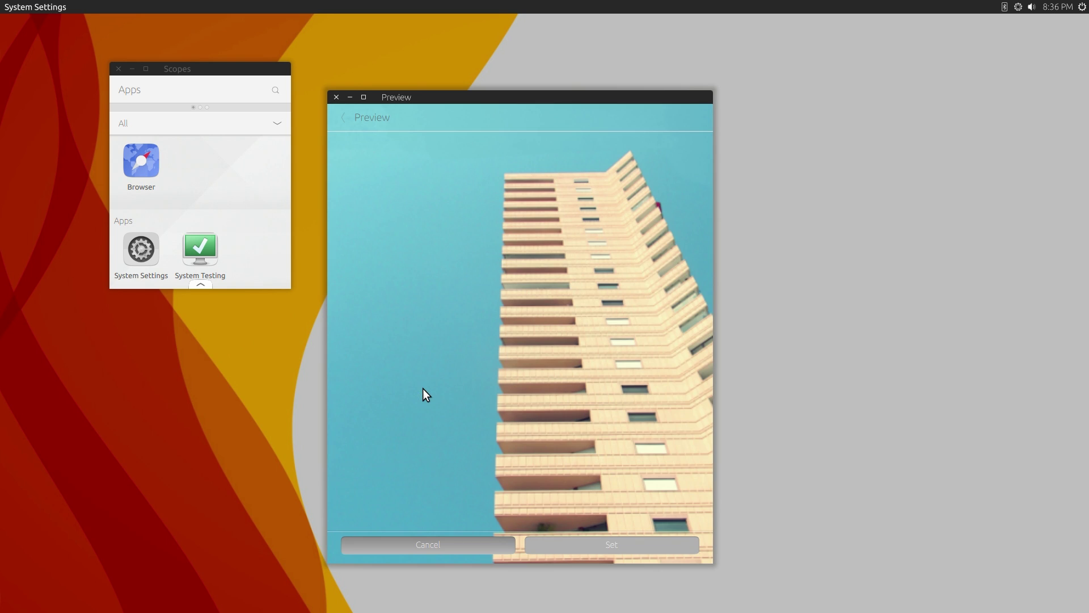
pyautogui.click(577, 545)
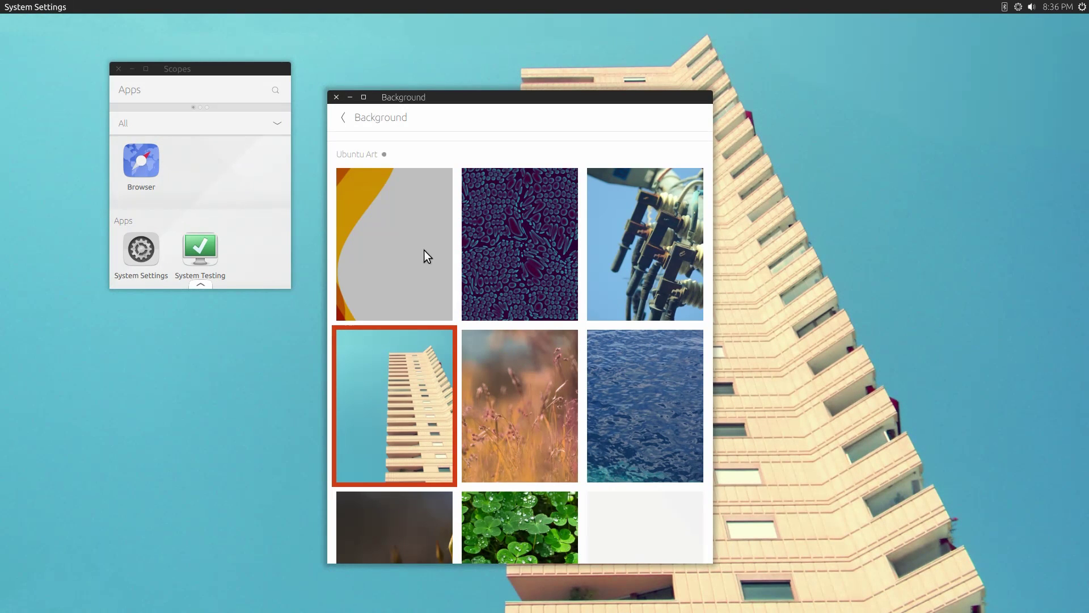
pyautogui.click(352, 113)
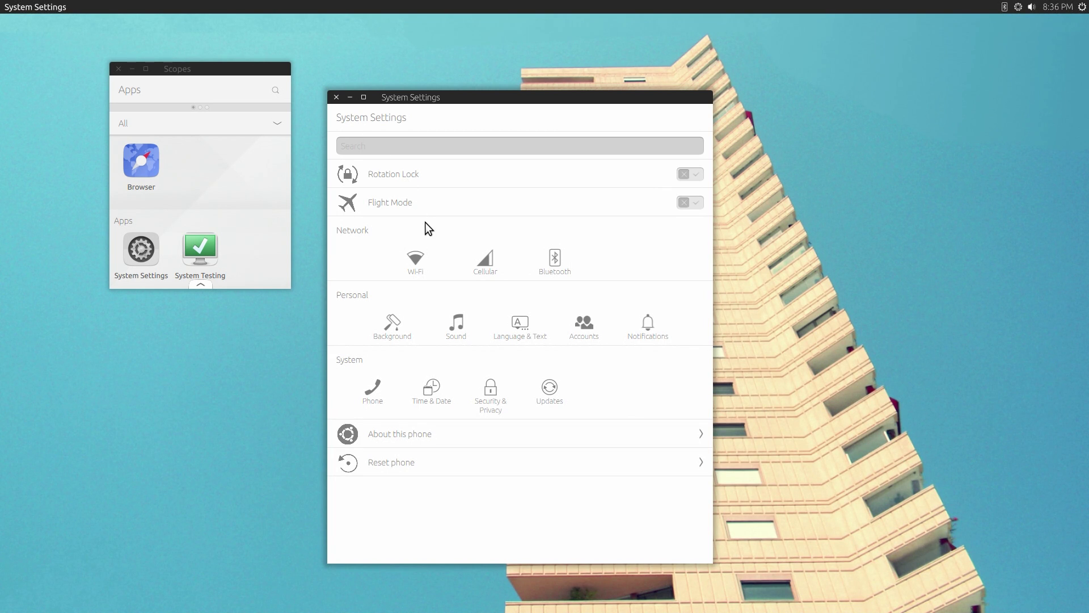
# View the Language & Text and About this phone pages, returning to the main list.
pyautogui.click(515, 333)
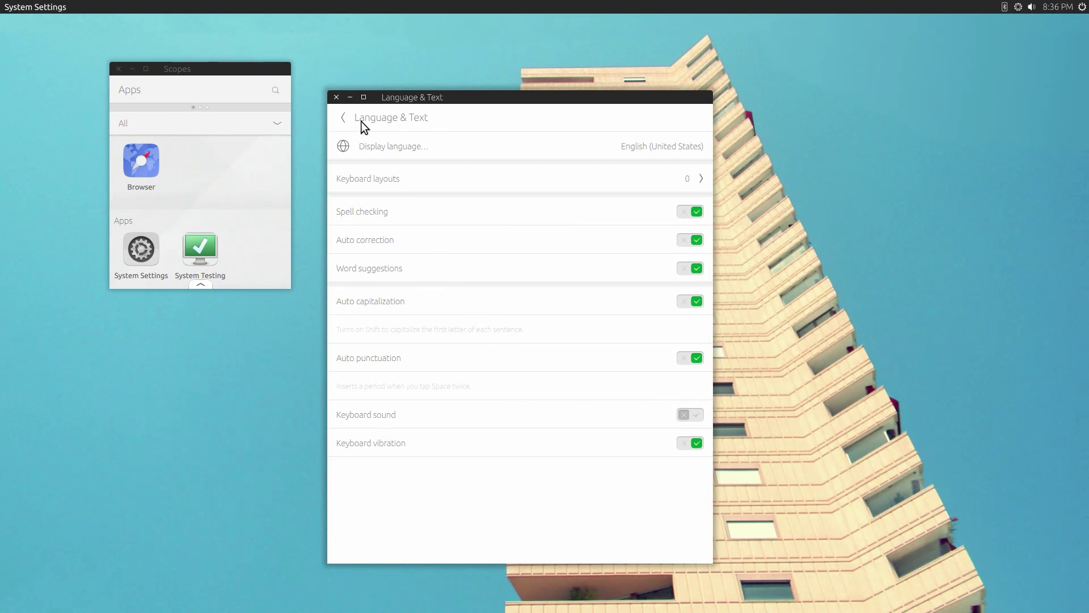
pyautogui.click(341, 119)
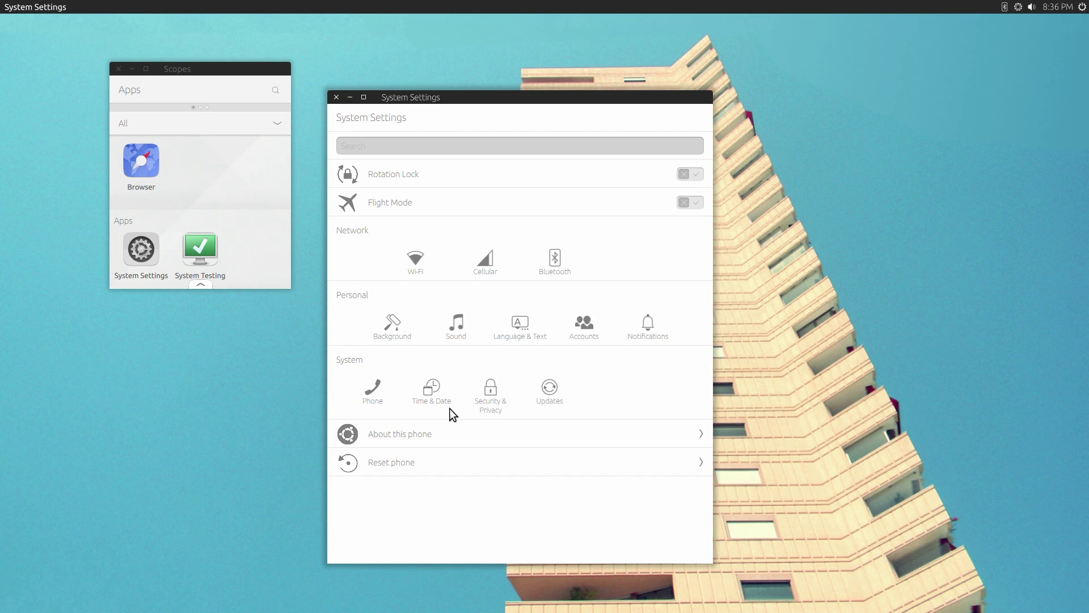
pyautogui.click(449, 436)
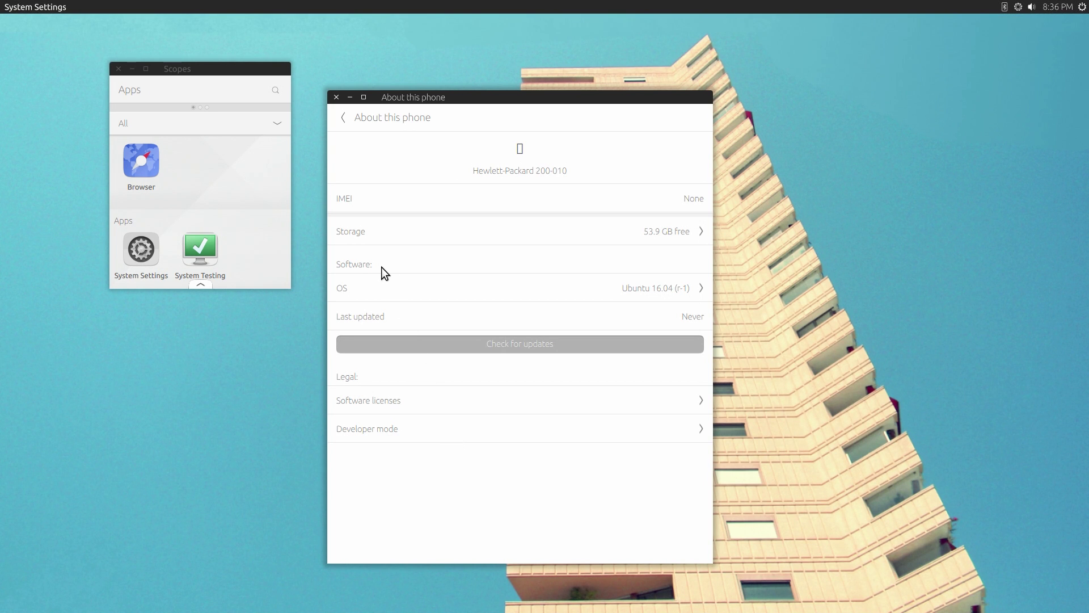
pyautogui.click(341, 107)
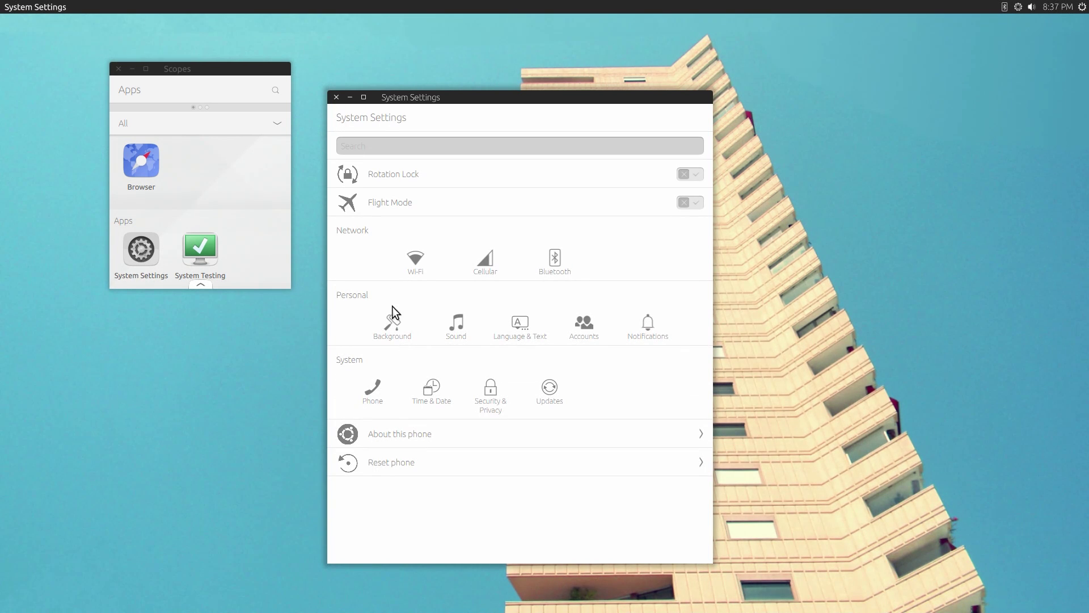
pyautogui.click(336, 97)
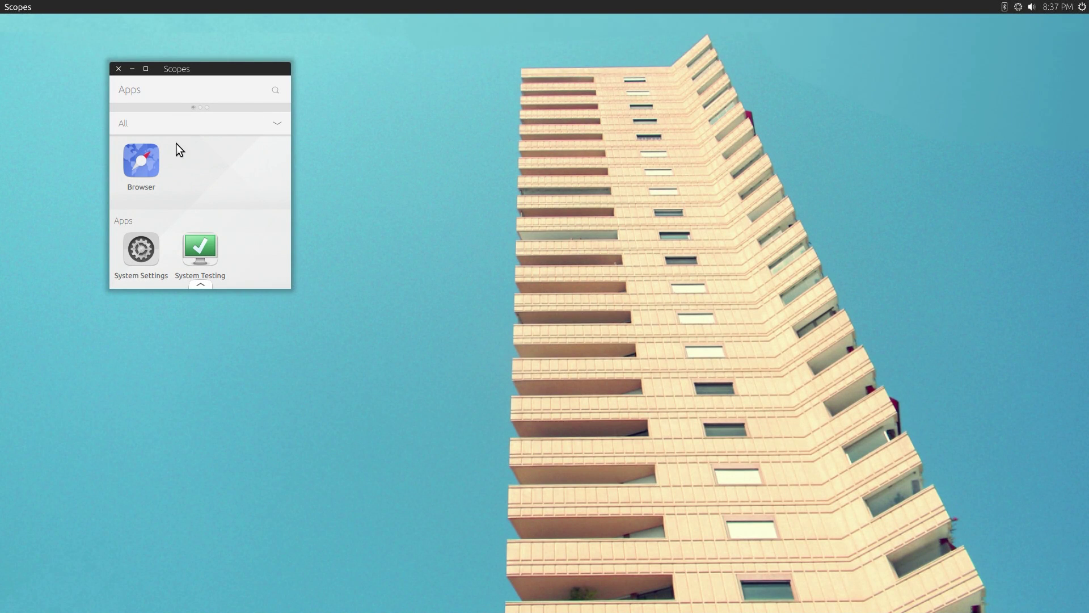
pyautogui.click(136, 161)
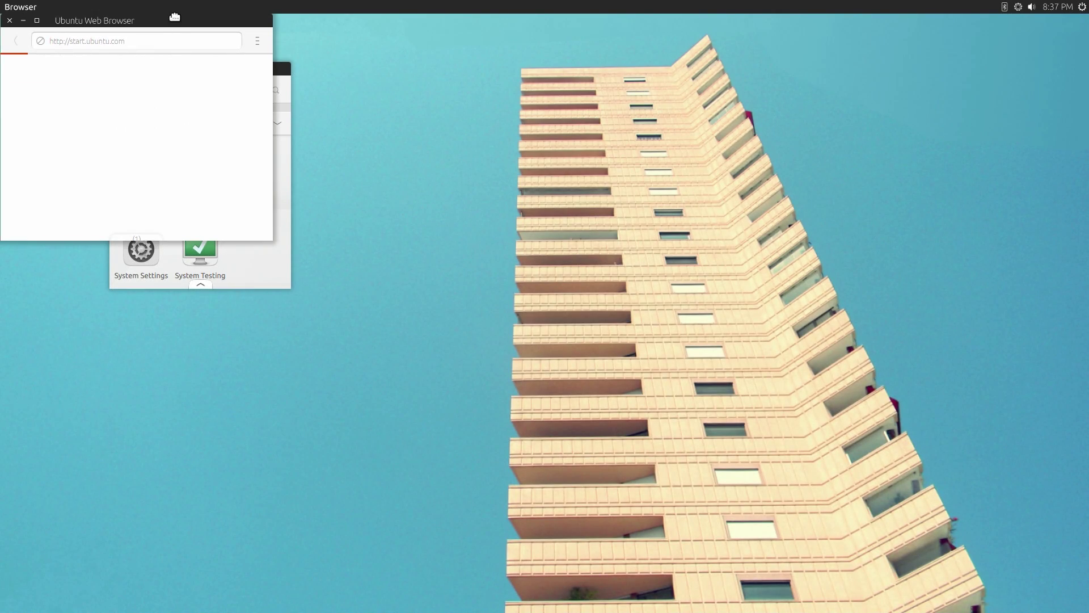
pyautogui.moveTo(174, 21); pyautogui.dragTo(473, 85)
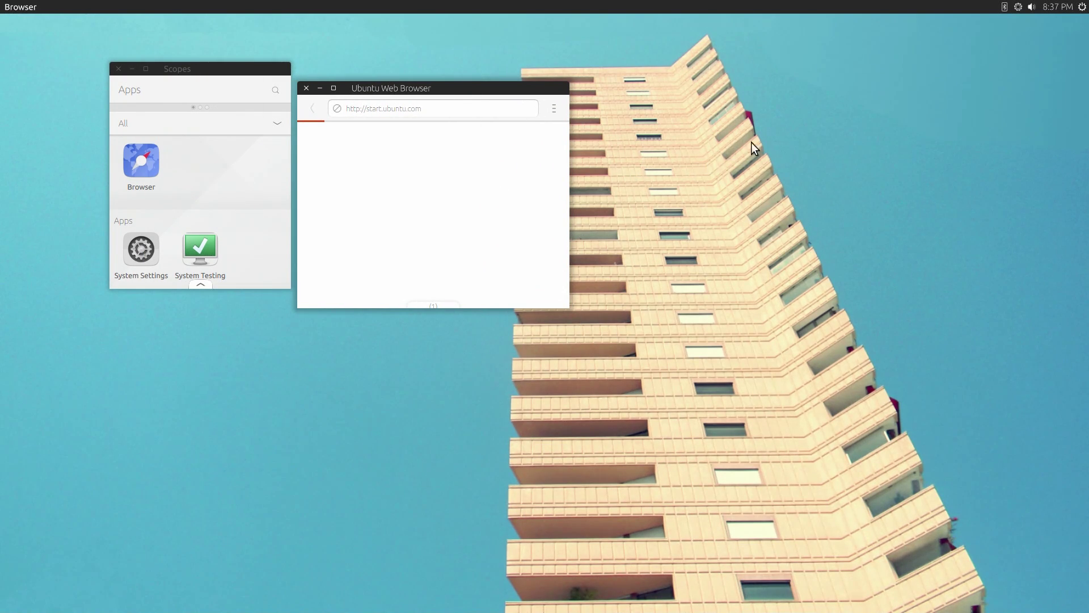
pyautogui.click(1003, 4)
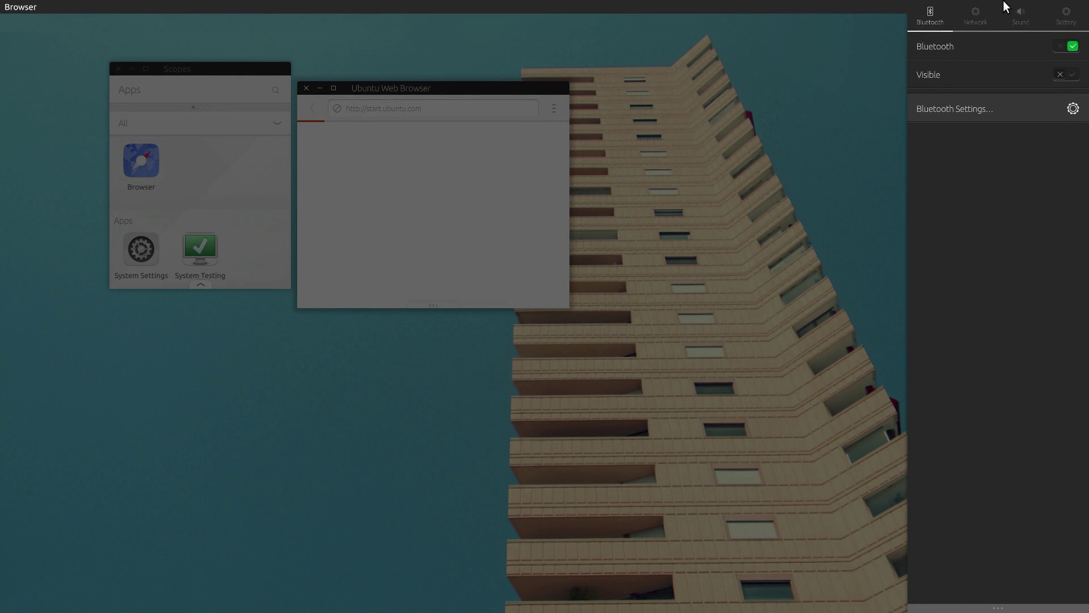
pyautogui.click(971, 16)
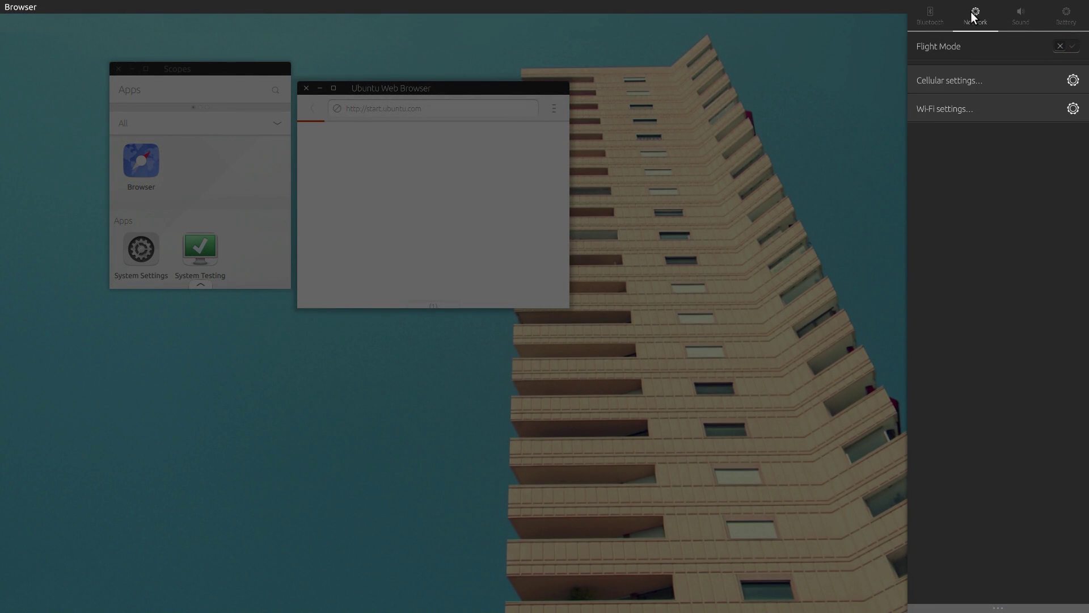
pyautogui.click(1019, 10)
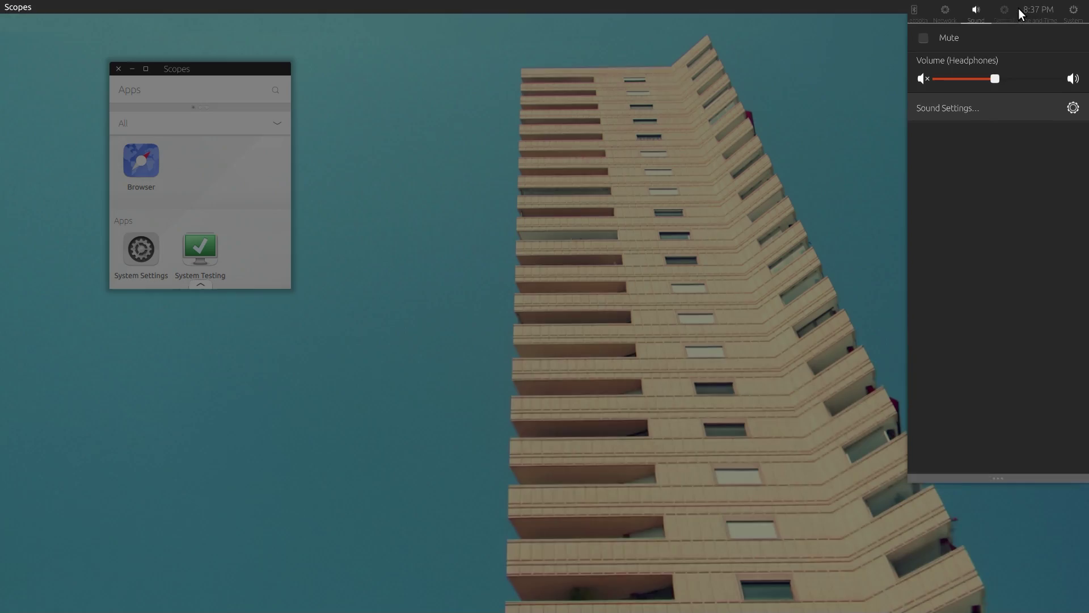
pyautogui.click(1022, 8)
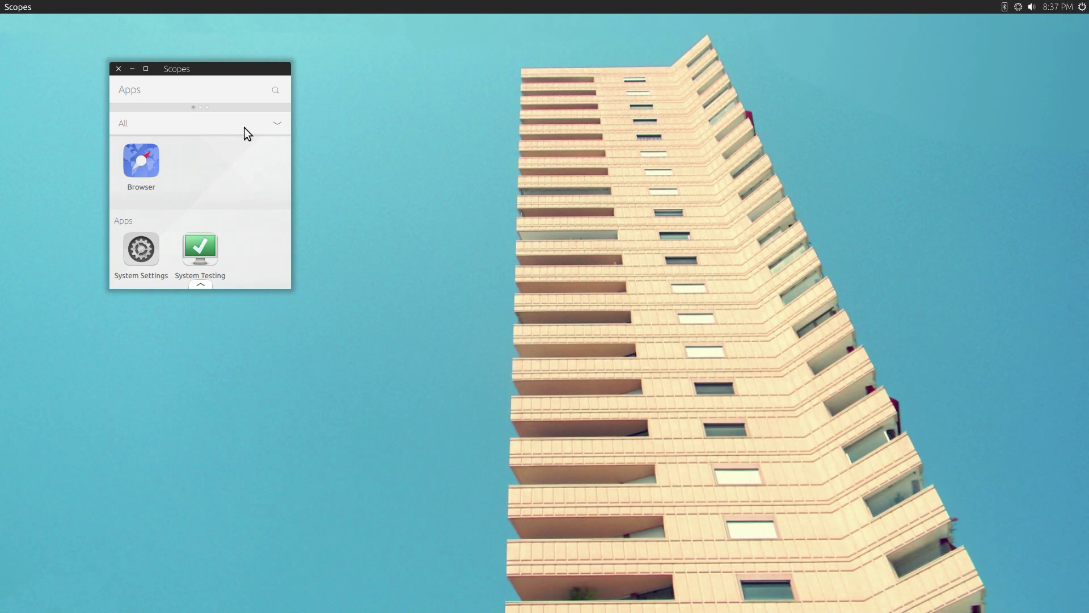
# Try the Browser, then open System Settings from the Scopes Apps list.
pyautogui.click(145, 161)
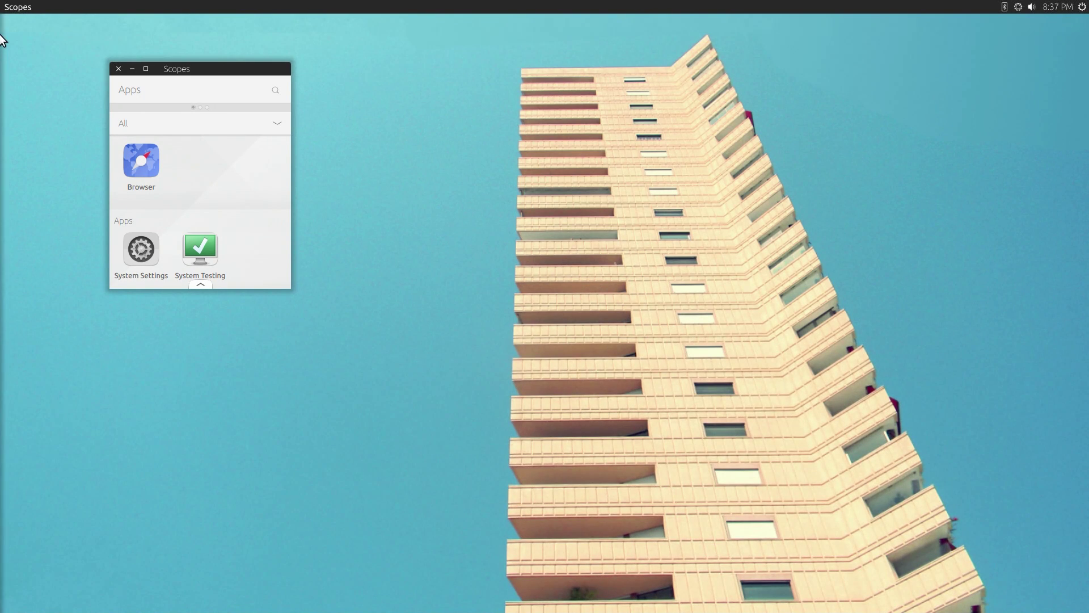
pyautogui.moveTo(3, 36)
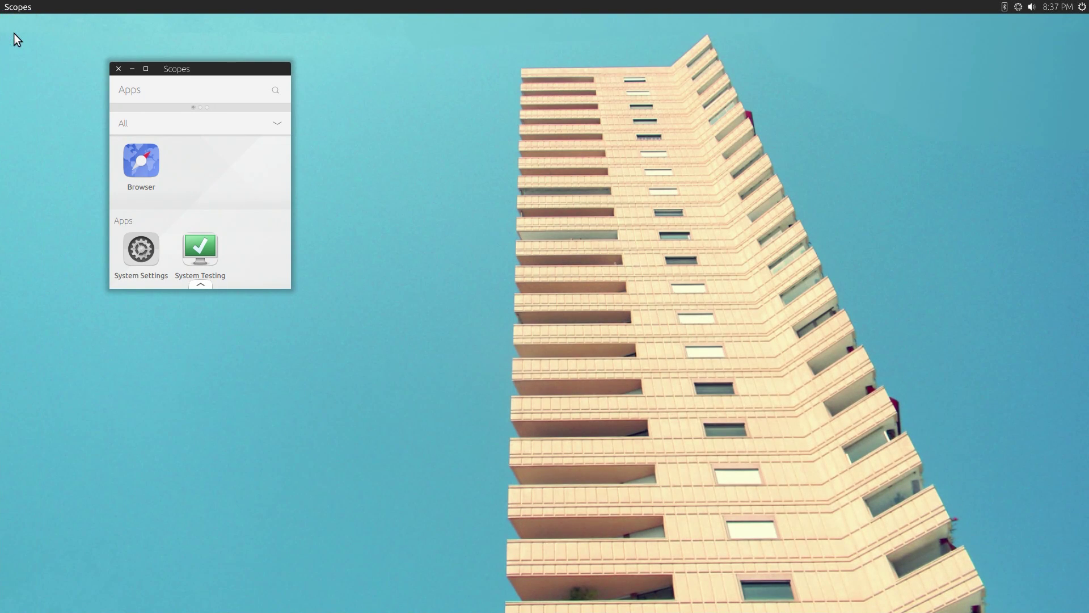
pyautogui.scroll(-3, 204, 212)
pyautogui.scroll(3, 203, 212)
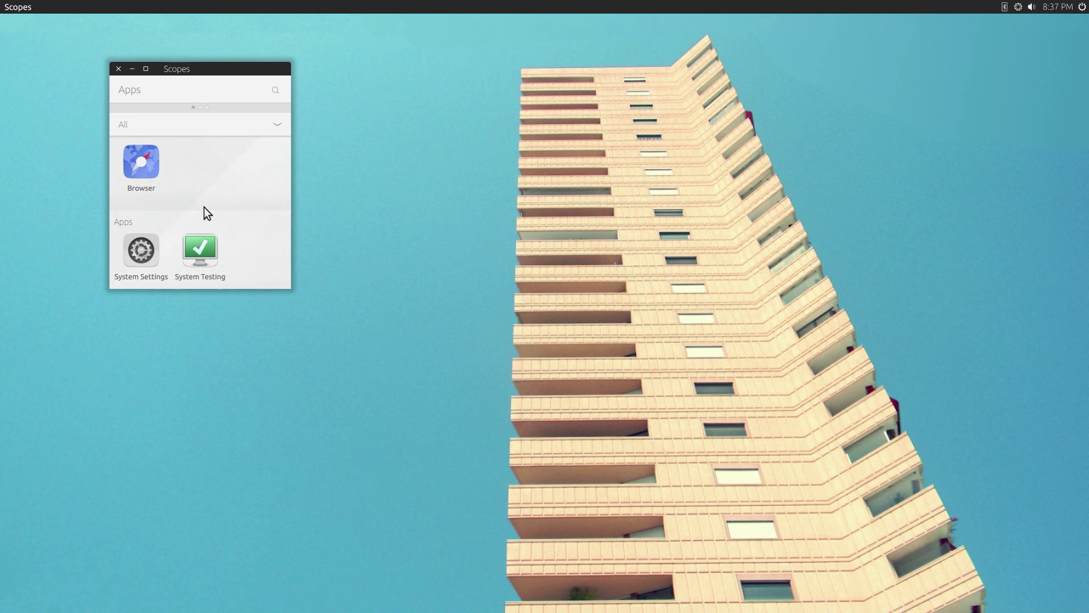
pyautogui.scroll(-3, 205, 208)
pyautogui.click(142, 131)
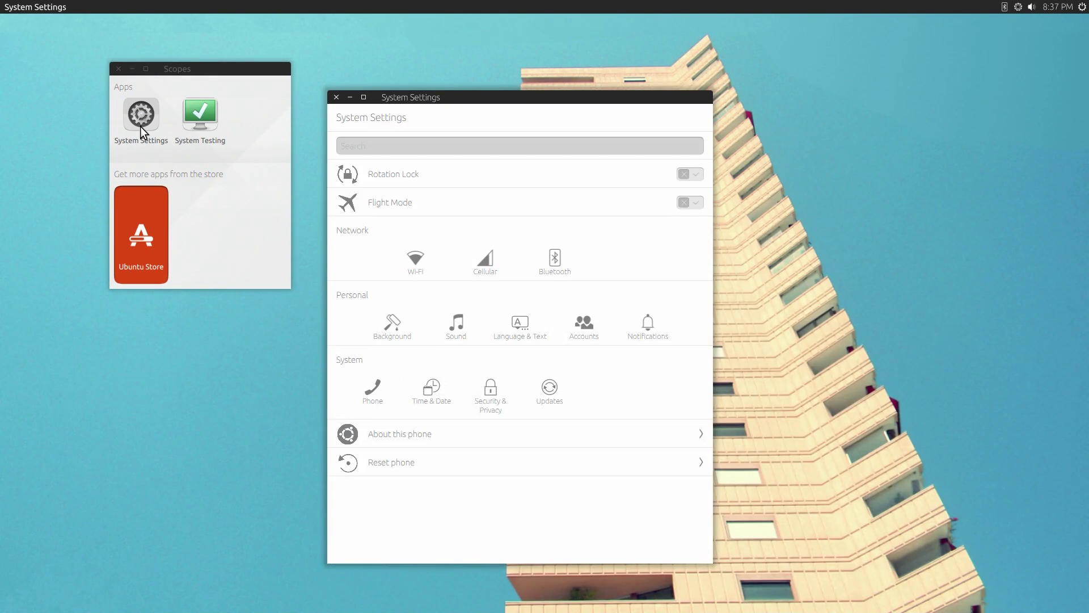
# Launch the Browser twice more and scroll Scopes down to the Ubuntu Store tile.
pyautogui.scroll(3, 141, 126)
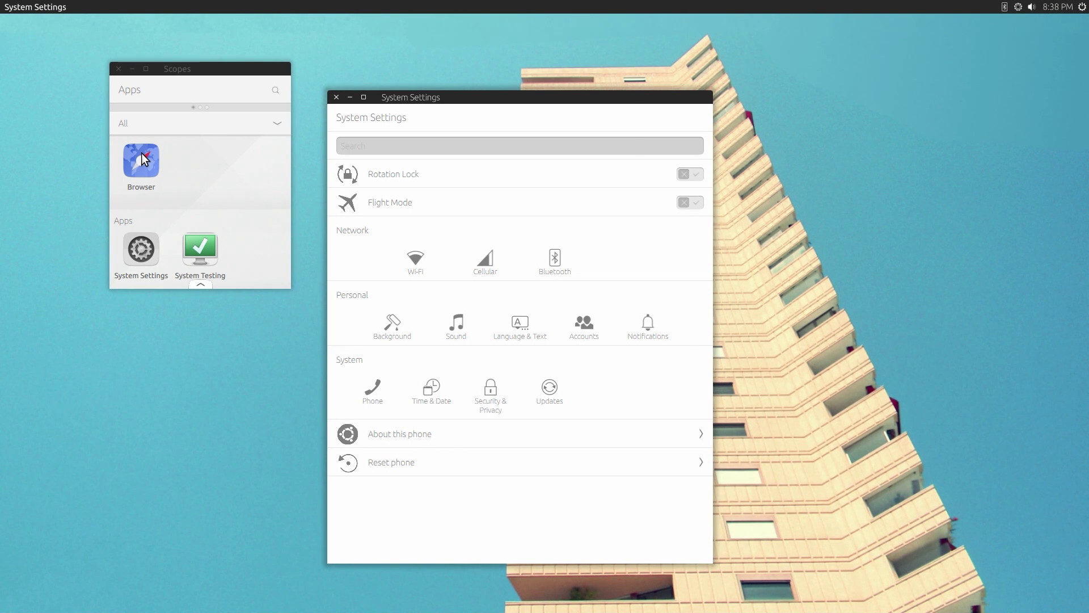
pyautogui.click(142, 146)
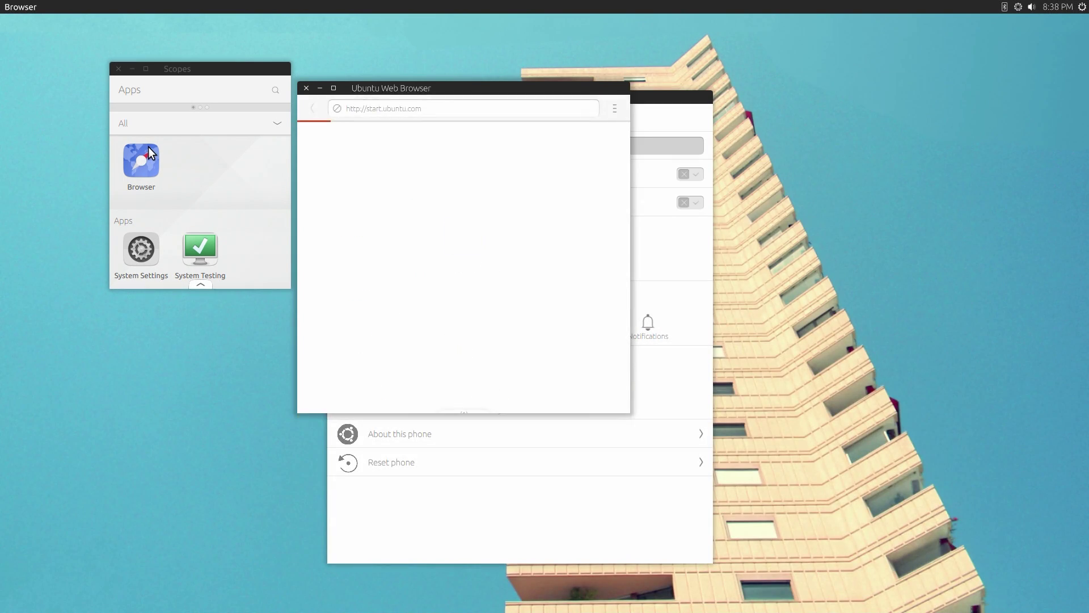
pyautogui.click(151, 155)
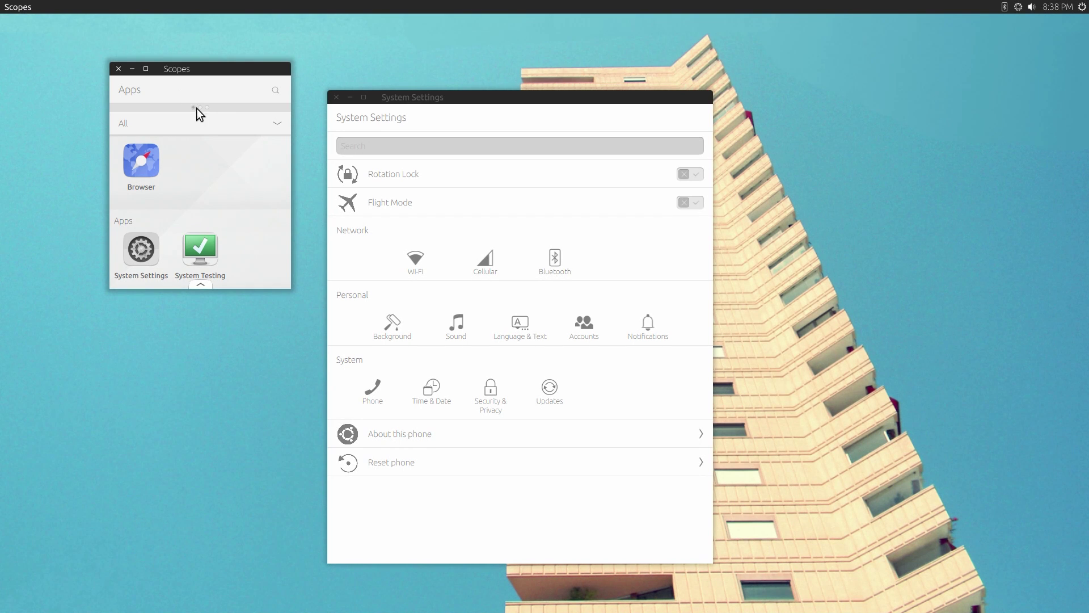
pyautogui.scroll(-3, 212, 199)
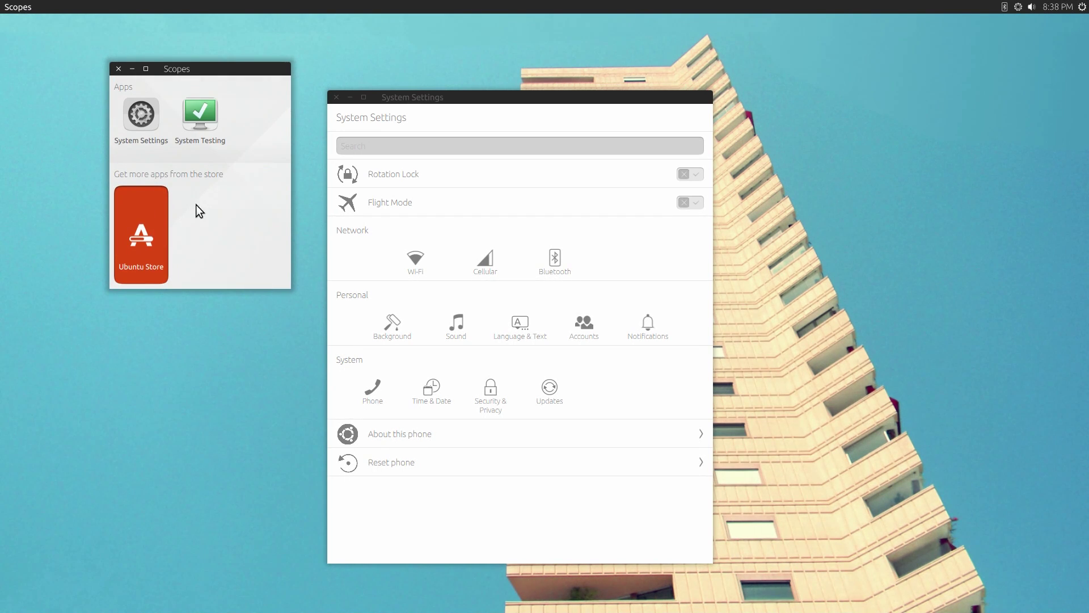
# In the Ubuntu Store, open Google+, try Install and cancel the Ubuntu One sign-in.
pyautogui.click(147, 216)
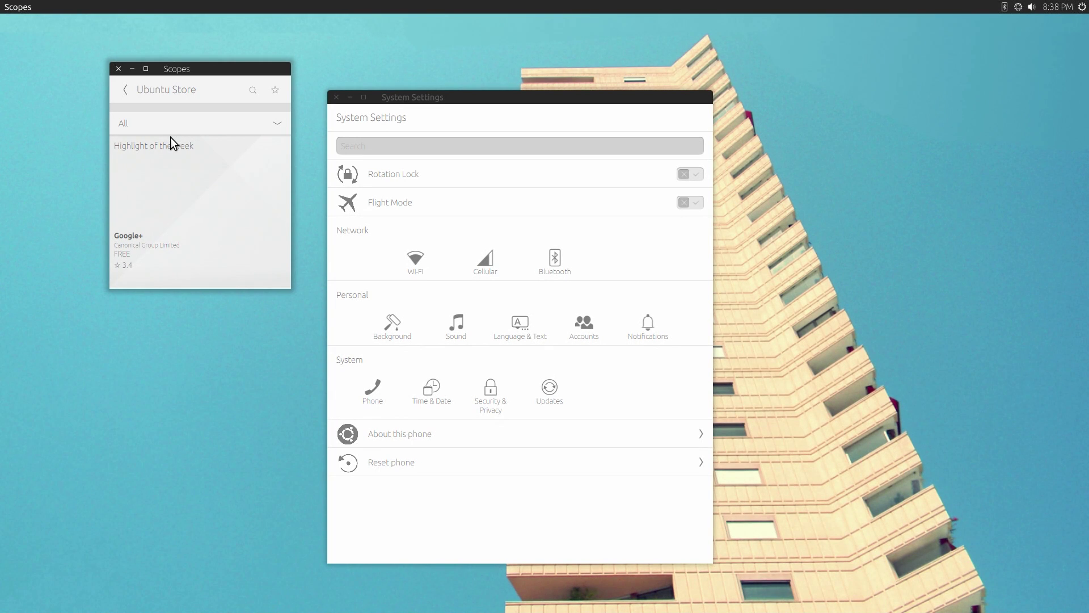
pyautogui.click(179, 182)
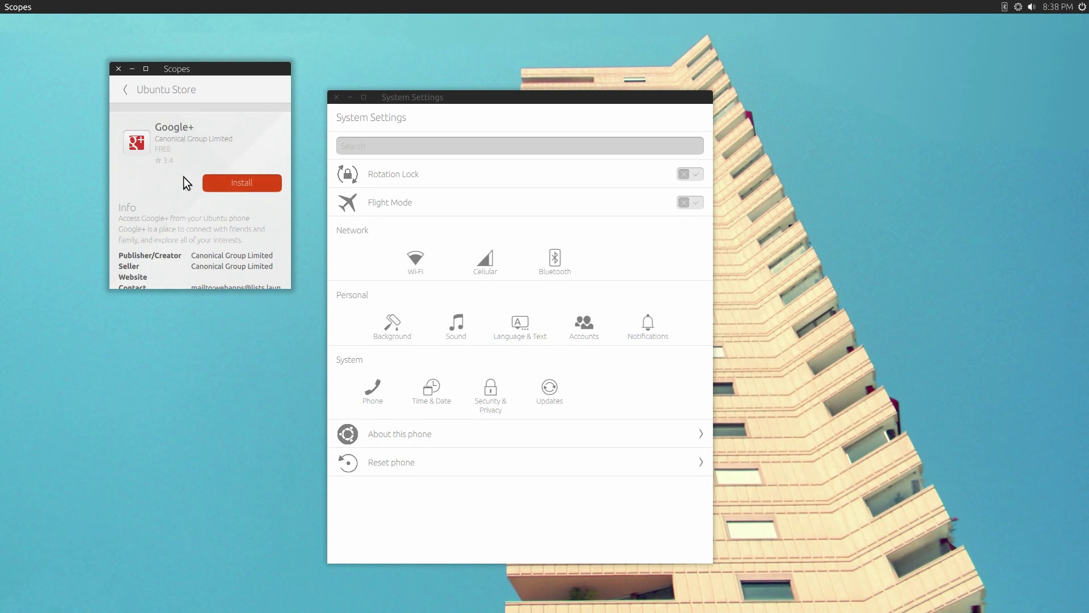
pyautogui.click(220, 183)
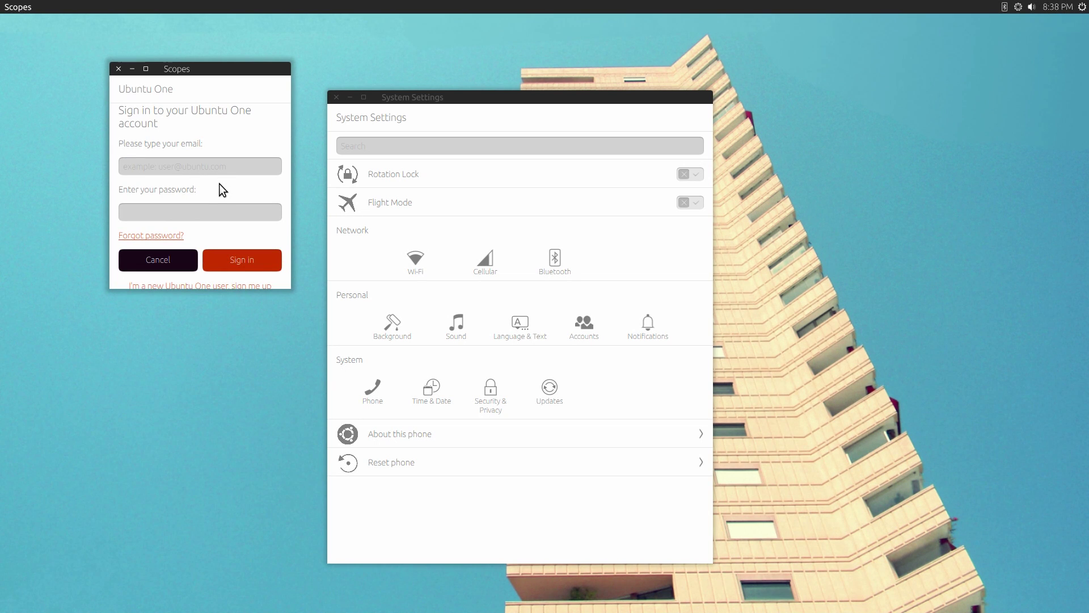
pyautogui.click(175, 258)
# Go back to the store's main page and bring up the Alt+Tab window switcher.
pyautogui.scroll(-10, 193, 208)
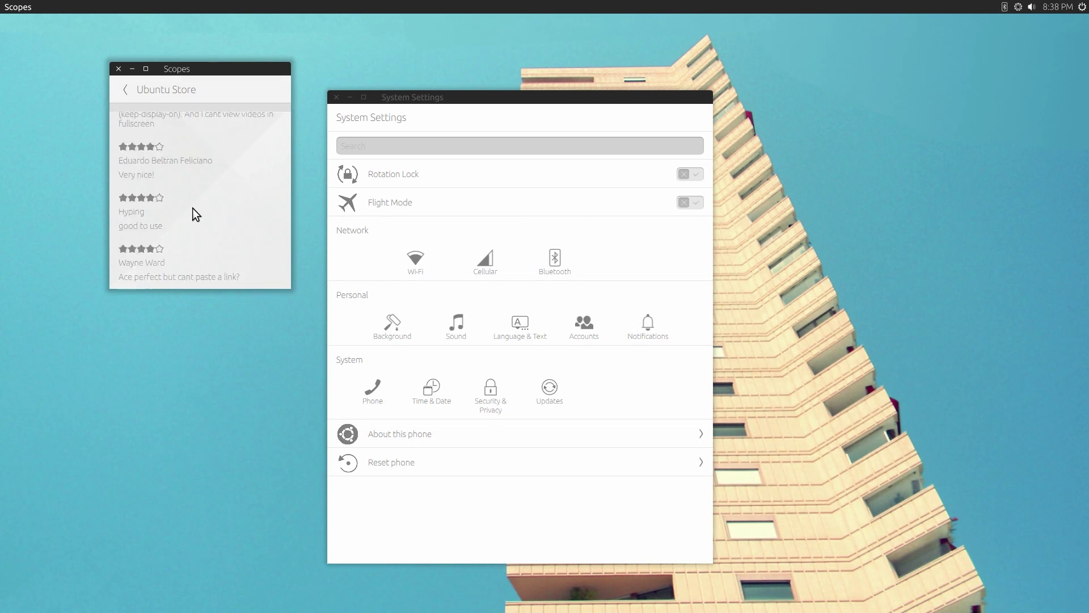
pyautogui.scroll(10, 192, 207)
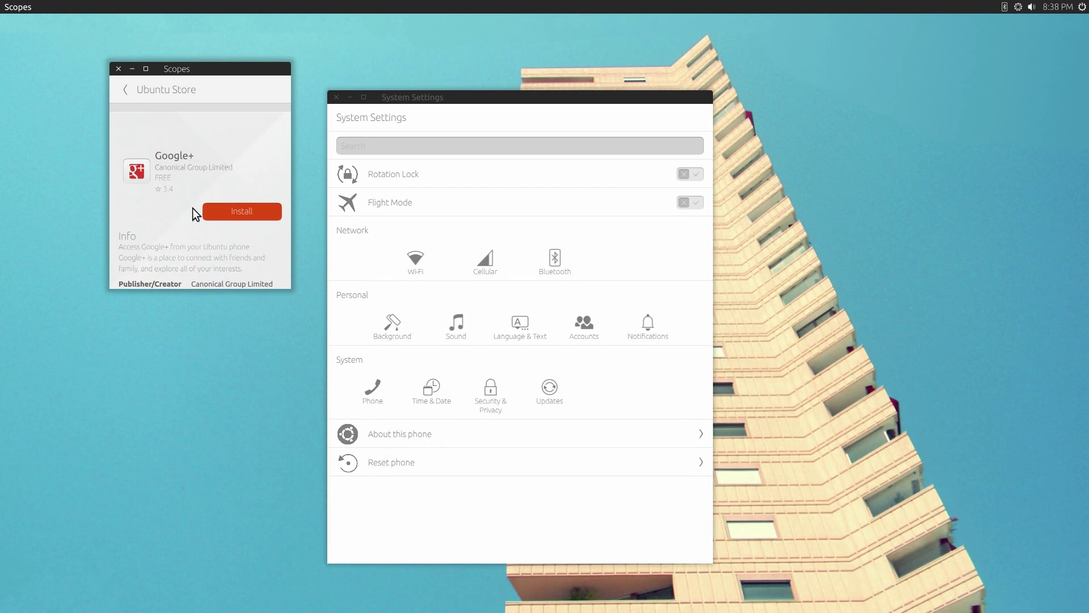
pyautogui.click(127, 88)
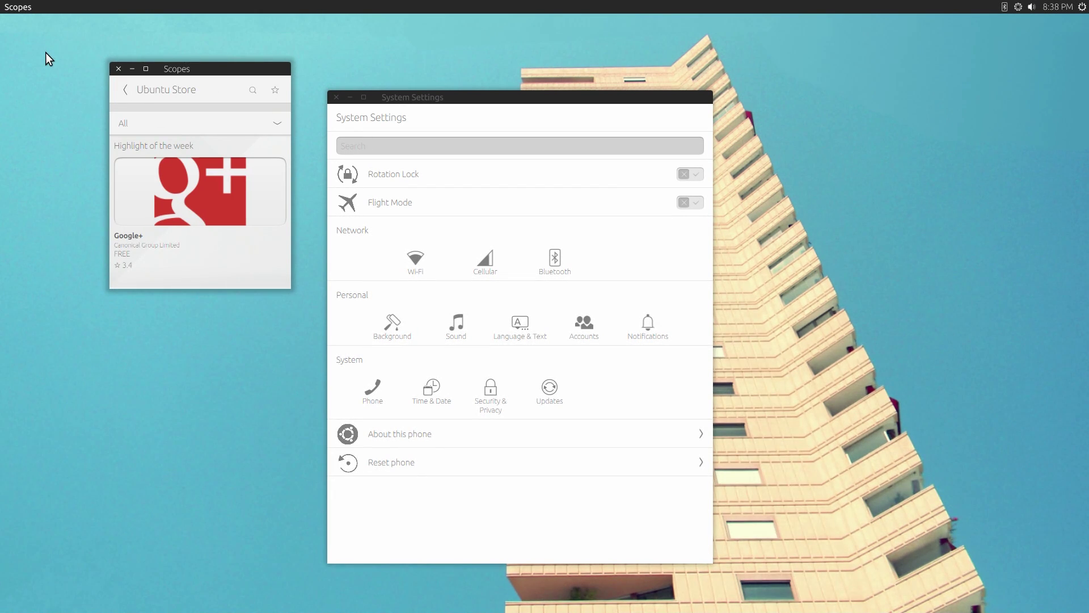
pyautogui.hotkey('alt', 'Tab')
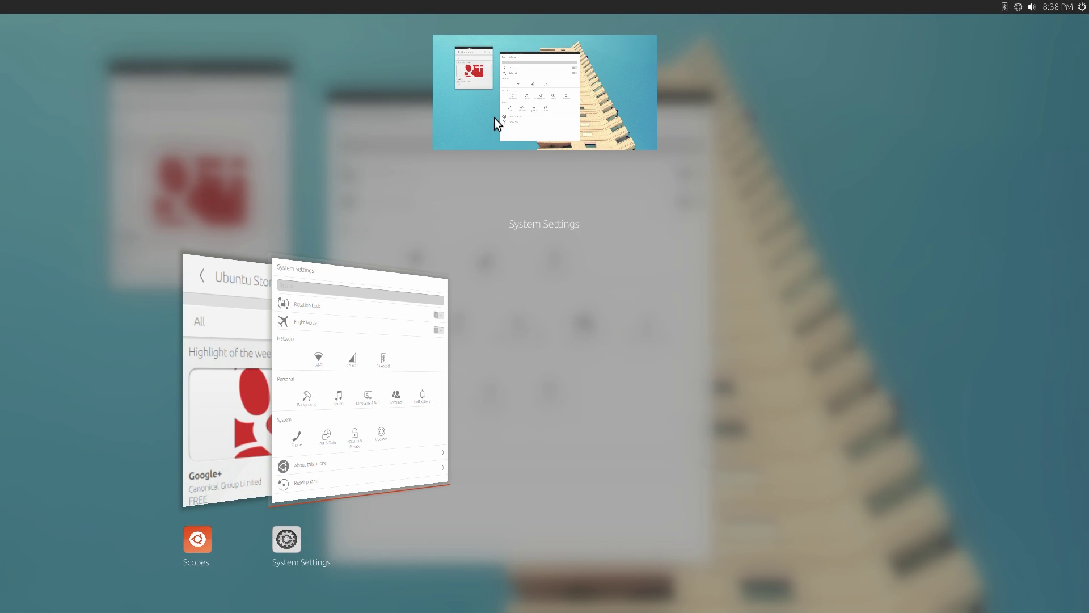
# Switch between Scopes and System Settings through the Alt+Tab spread, ending on Settings.
pyautogui.moveTo(427, 243)
pyautogui.click(224, 277)
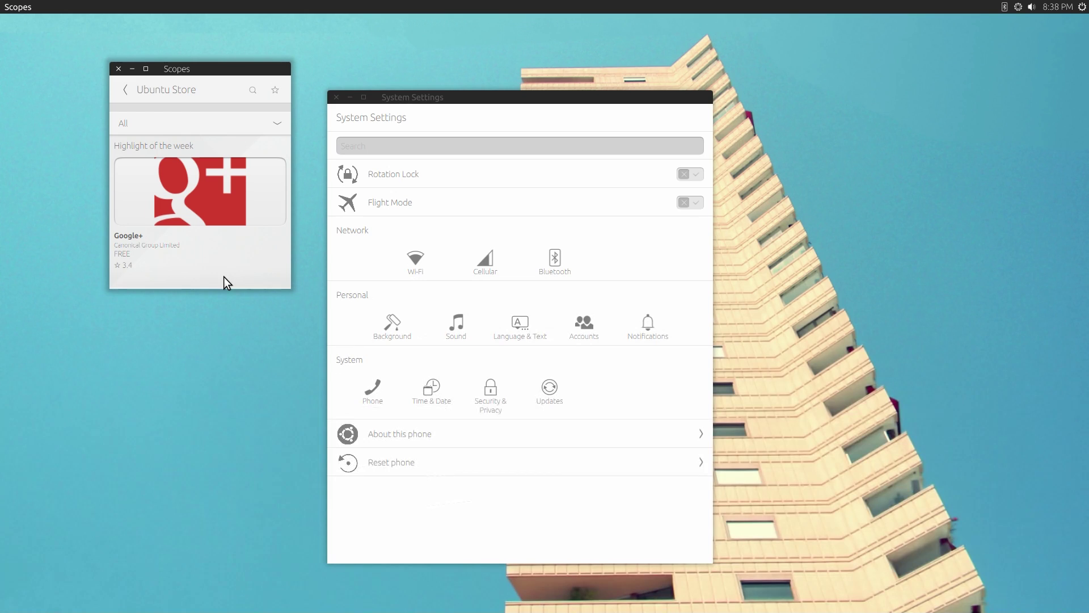
pyautogui.click(336, 229)
pyautogui.hotkey('alt', 'Tab')
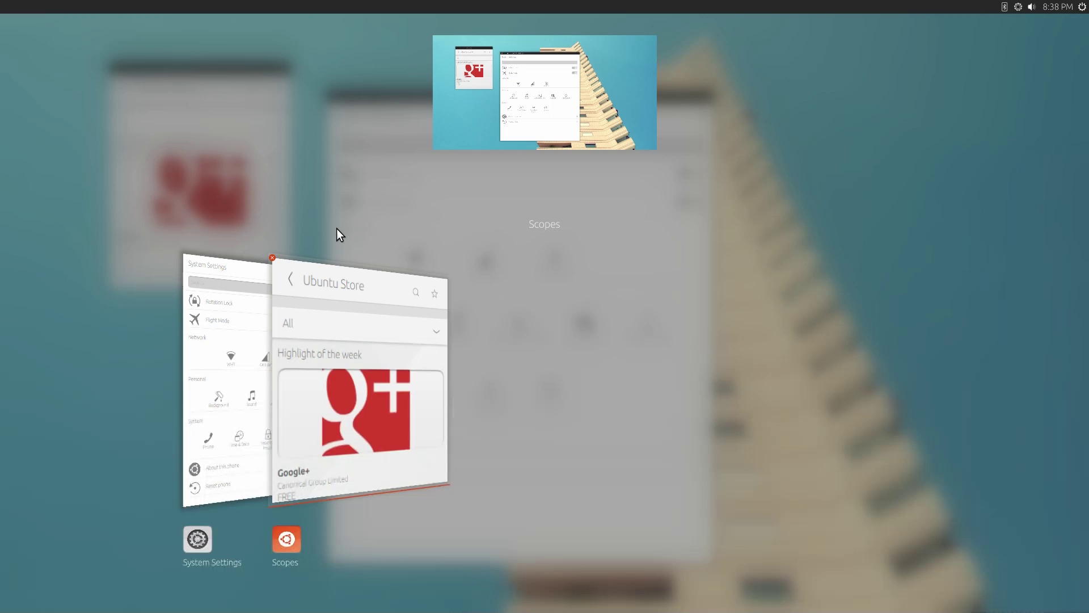
pyautogui.hotkey('alt', 'Tab')
pyautogui.hotkey('alt', 'Tab')
pyautogui.hotkey('alt', 'Tab')
pyautogui.hotkey('alt', 'Tab')
pyautogui.hotkey('alt', 'Tab')
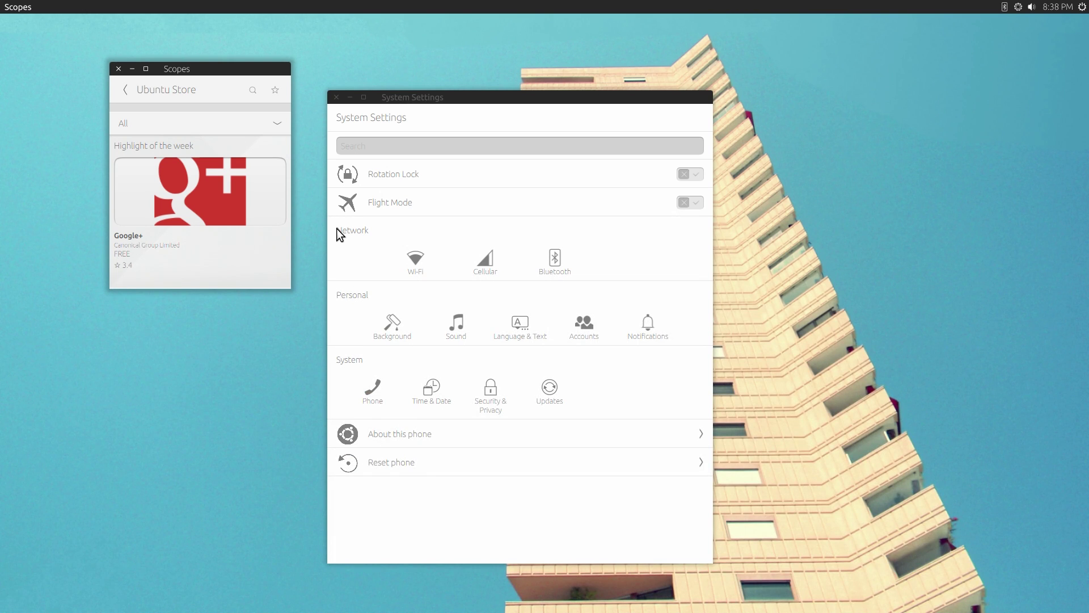
pyautogui.click(336, 228)
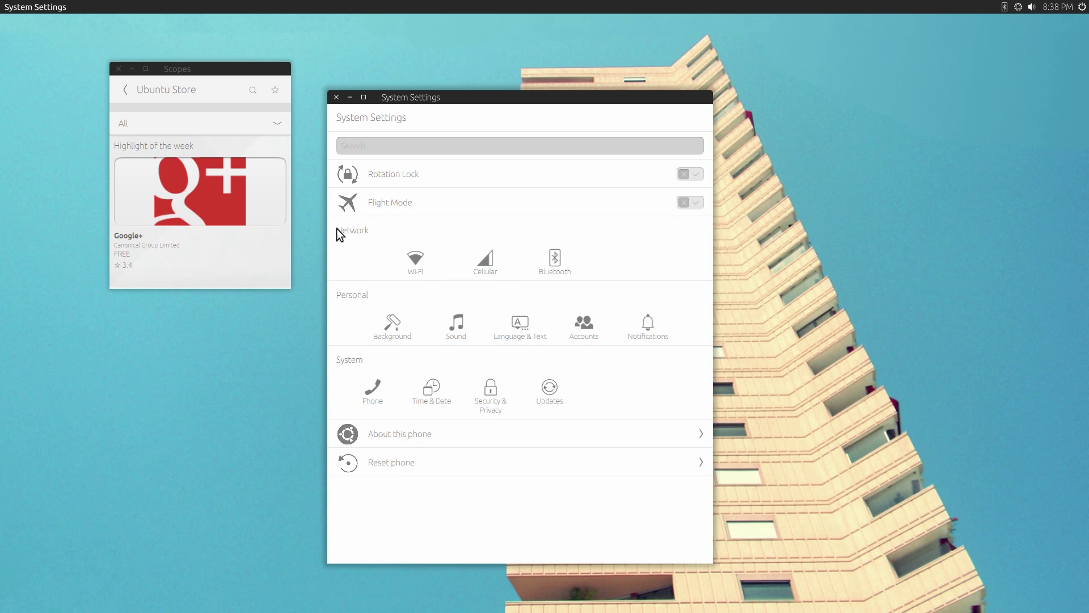
# Drag Scopes over System Settings and Alt+Tab to bring Scopes to the front.
pyautogui.moveTo(249, 65); pyautogui.dragTo(514, 197)
pyautogui.hotkey('alt', 'Tab')
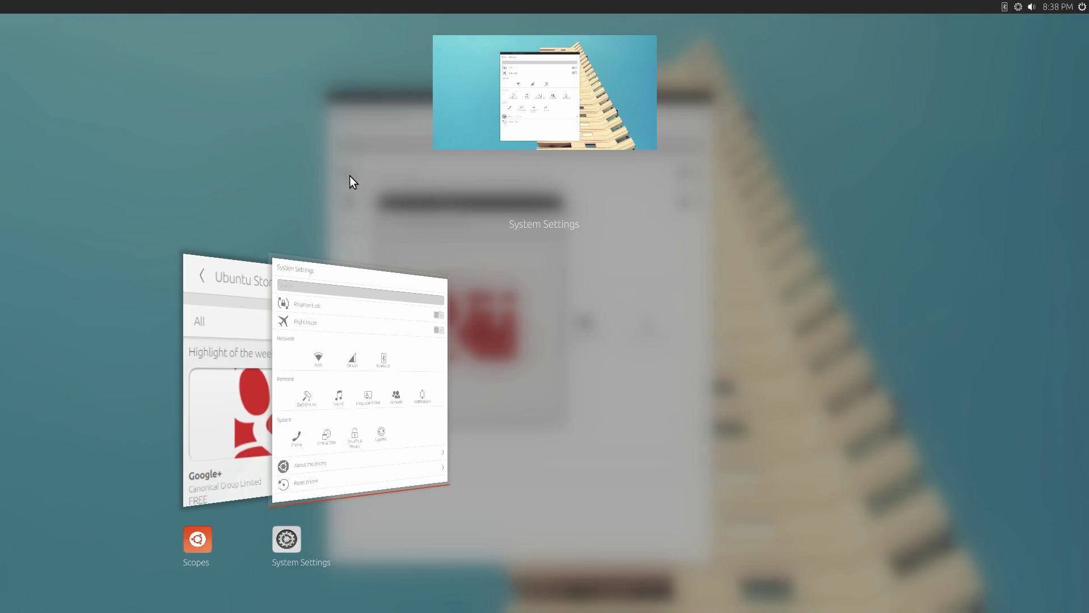
pyautogui.moveTo(345, 280)
pyautogui.hotkey('alt', 'Tab')
pyautogui.hotkey('alt', 'Tab')
pyautogui.hotkey('alt', 'Tab')
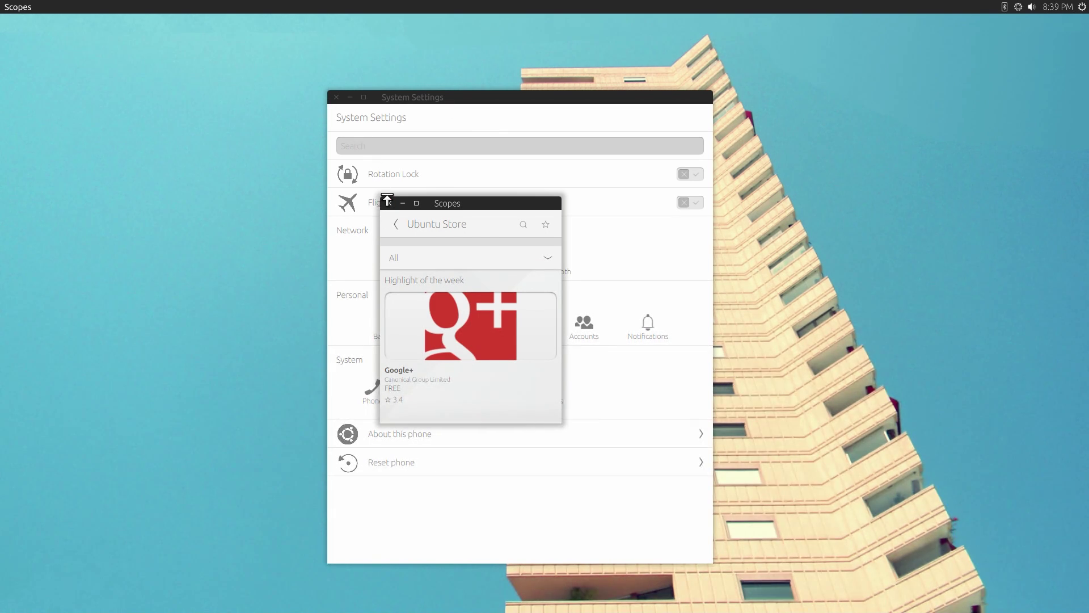
# Close the System Settings and Scopes windows, moving Scopes aside to the upper left.
pyautogui.click(336, 97)
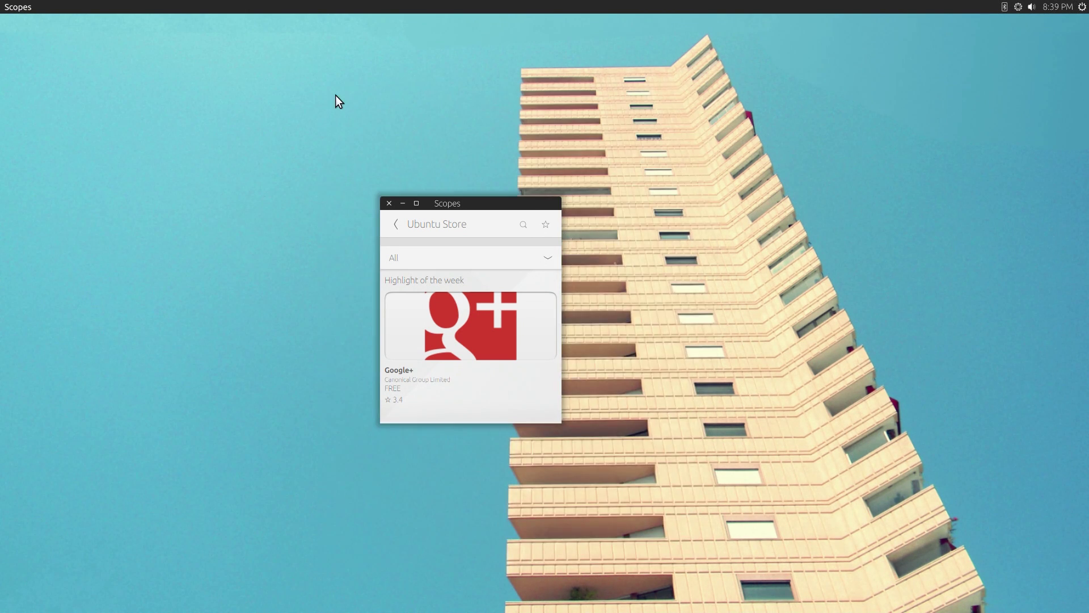
pyautogui.click(389, 203)
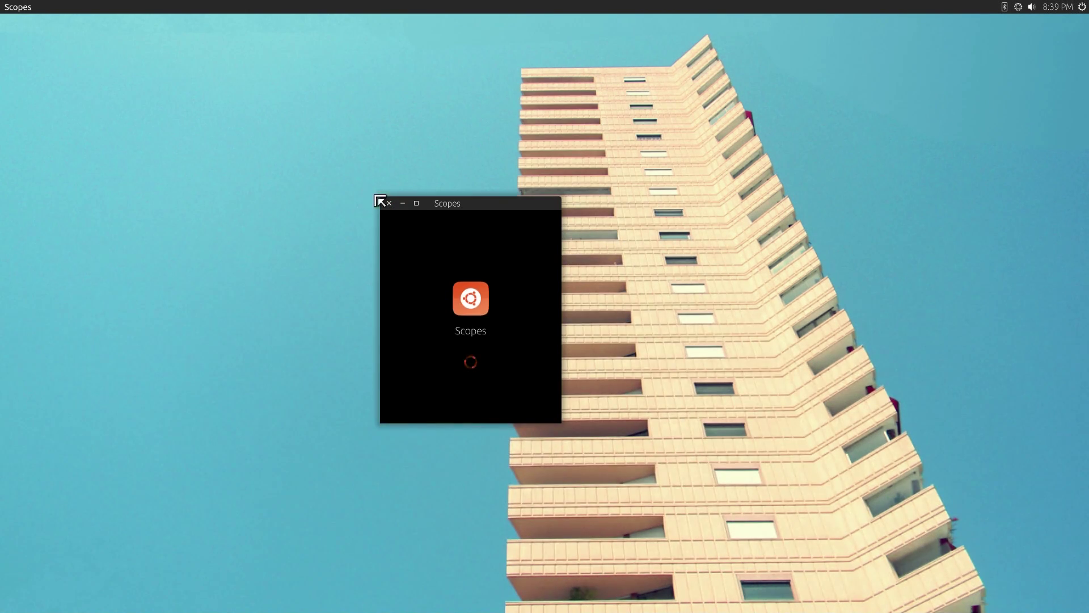
pyautogui.moveTo(455, 201); pyautogui.dragTo(256, 51)
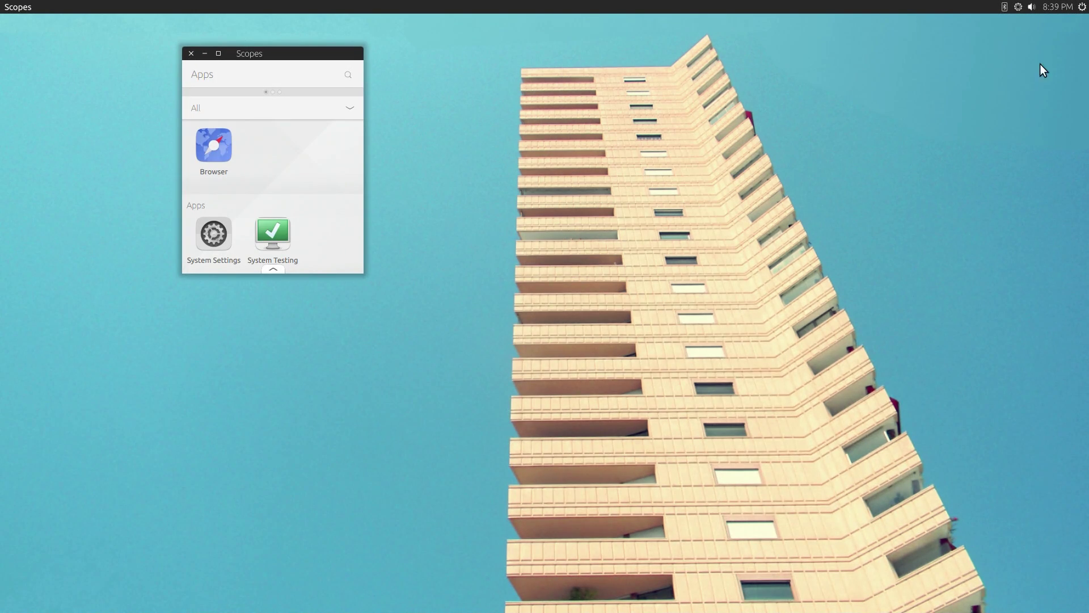
# Log out of the session from the power indicator menu and confirm.
pyautogui.click(1081, 8)
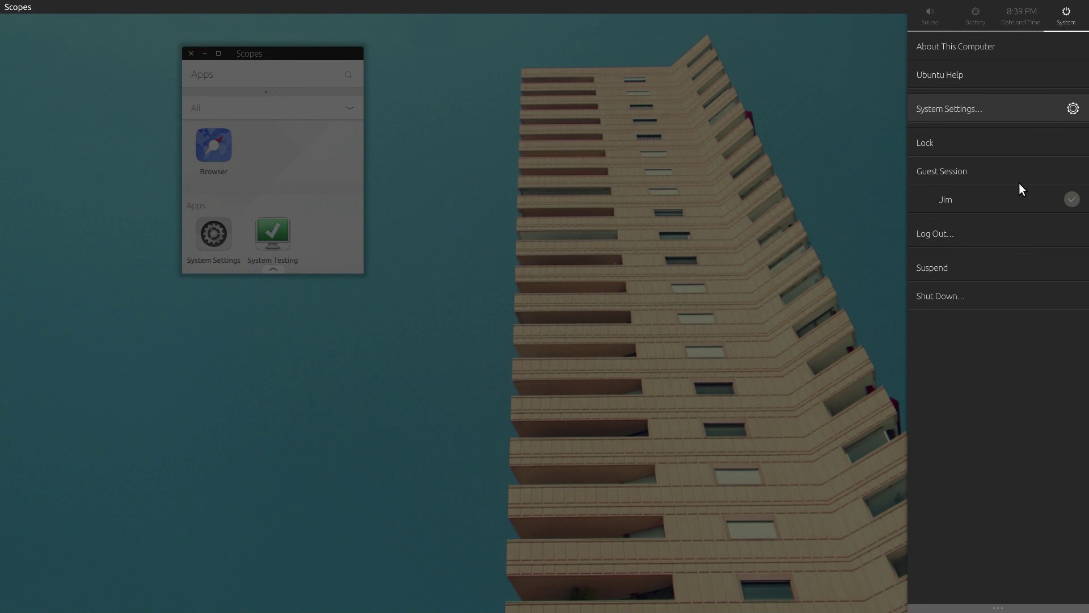
pyautogui.click(1006, 240)
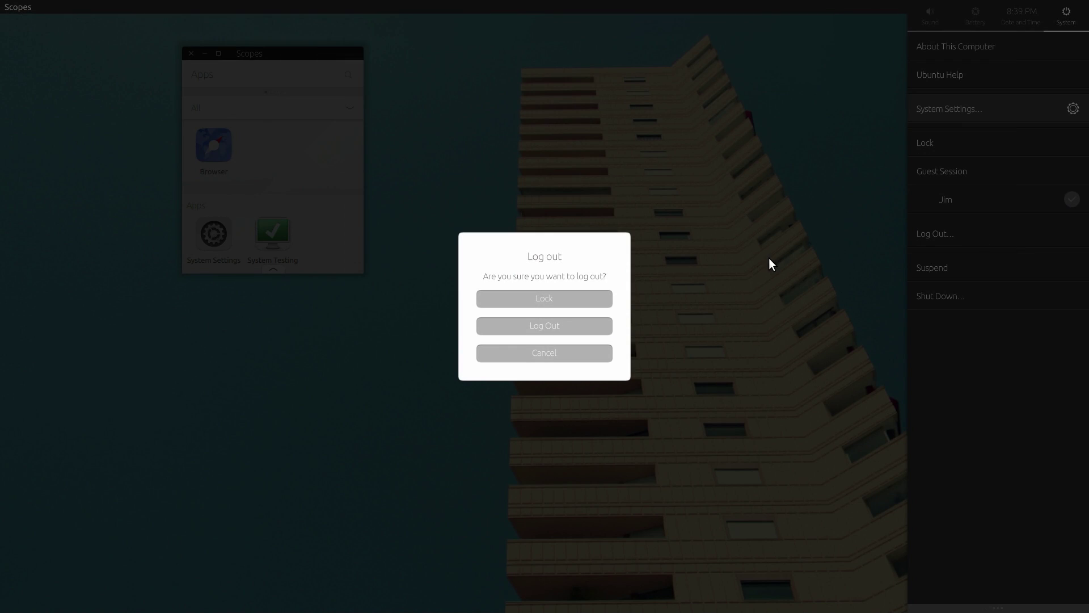
pyautogui.click(557, 326)
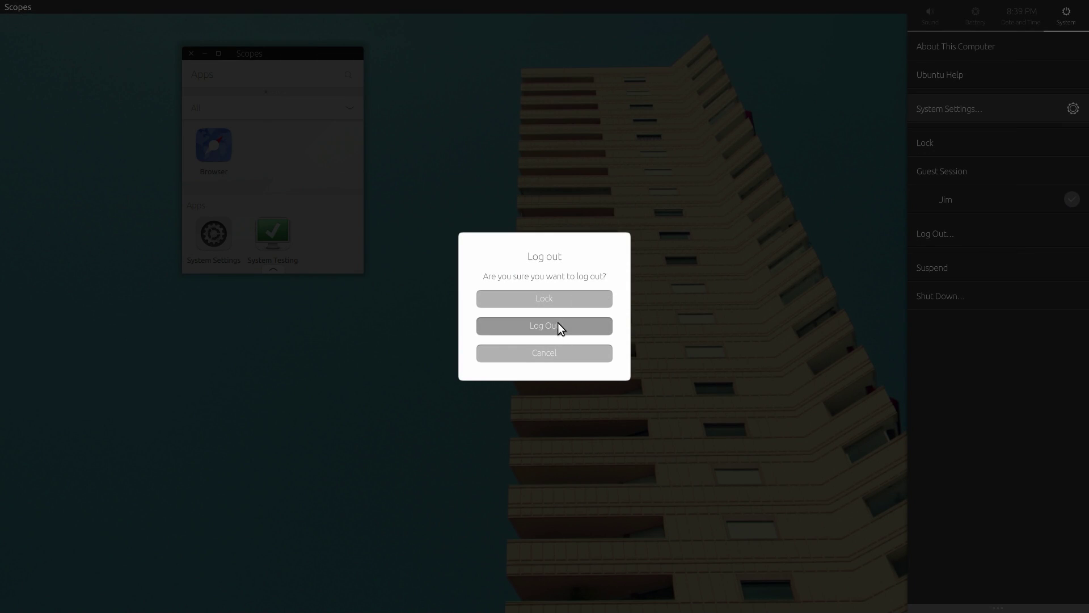